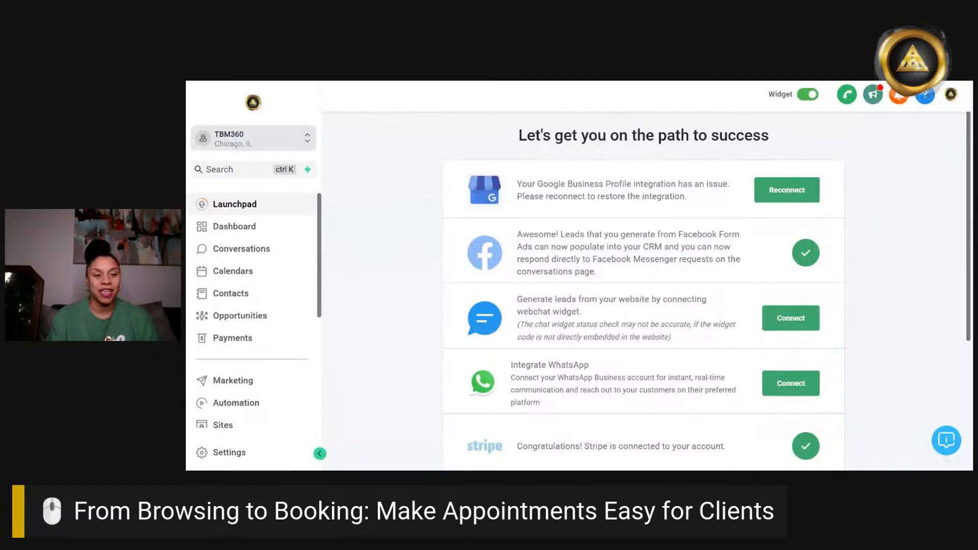
- Open the calendar settings and start creating a new calendar with the Event Calendar scheduling type
click(247, 275)
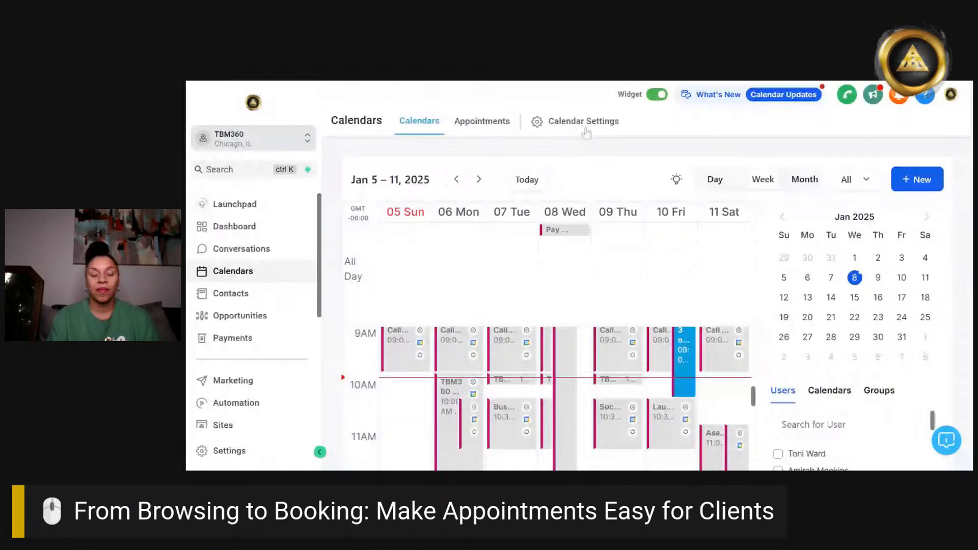
click(570, 130)
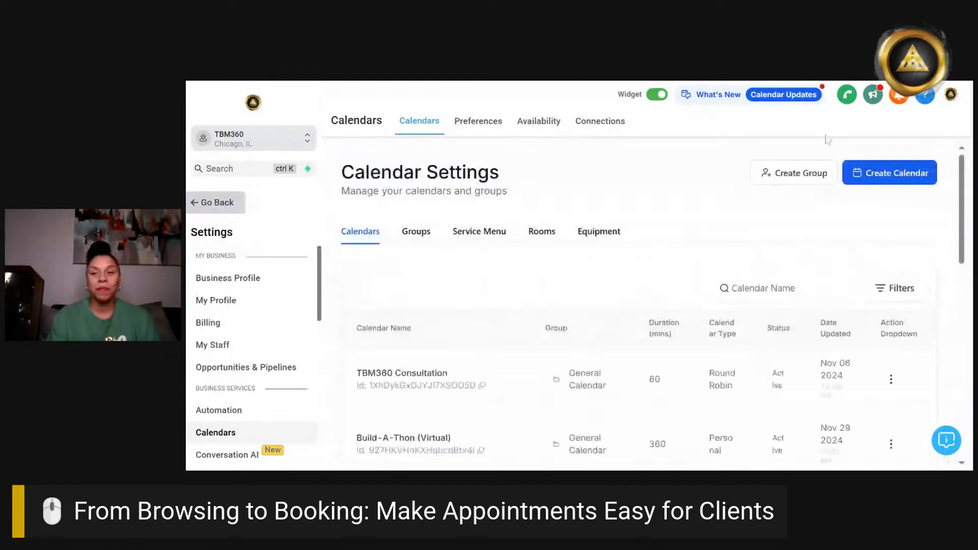
click(884, 179)
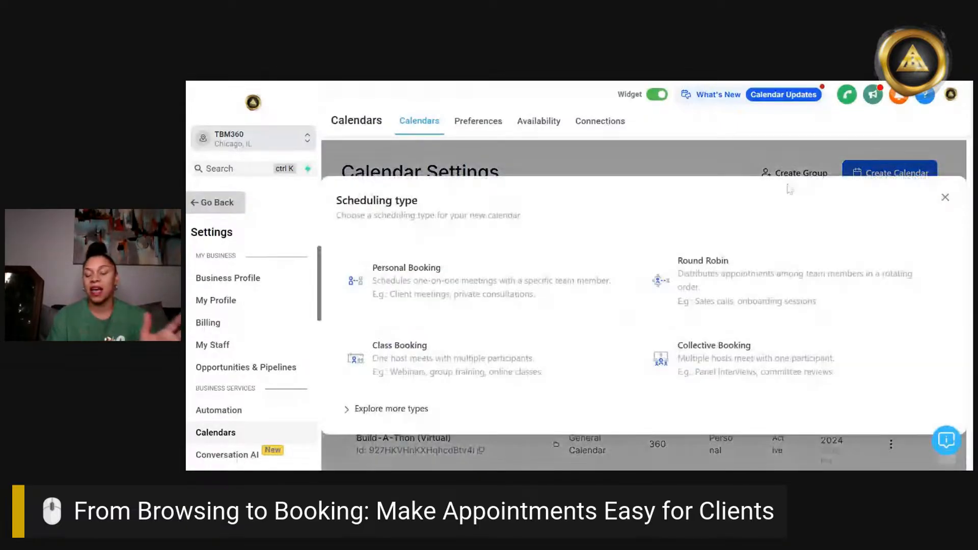
scroll(421, 335, down, 1)
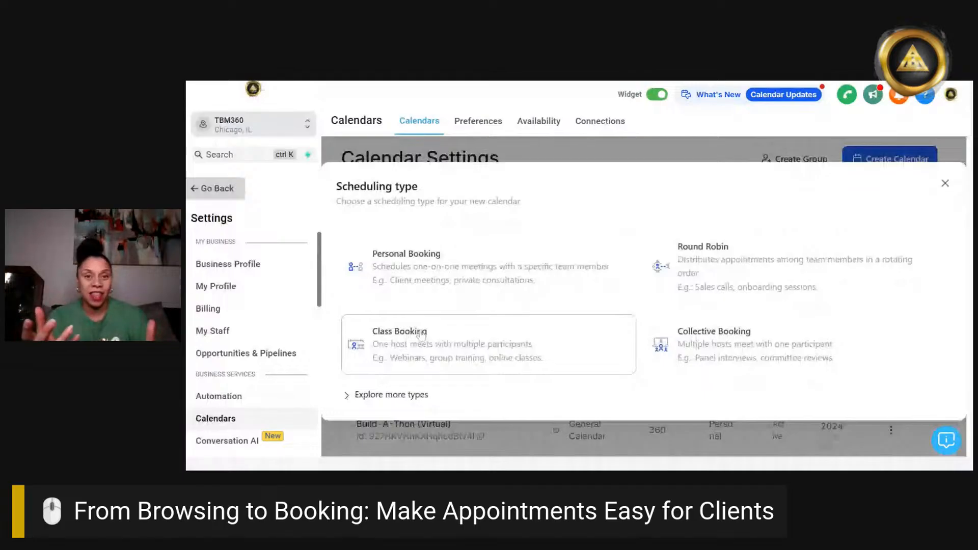
scroll(421, 335, up, 1)
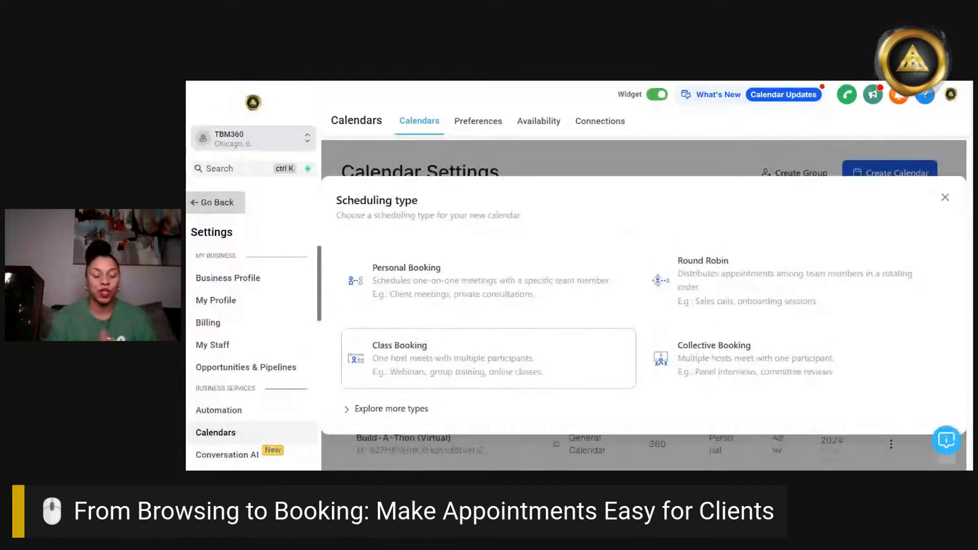
click(392, 409)
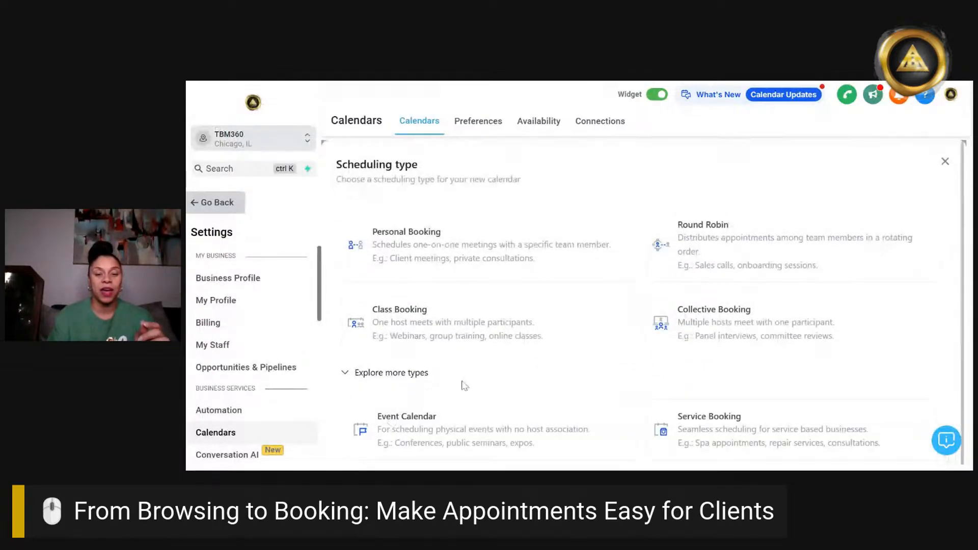
click(442, 433)
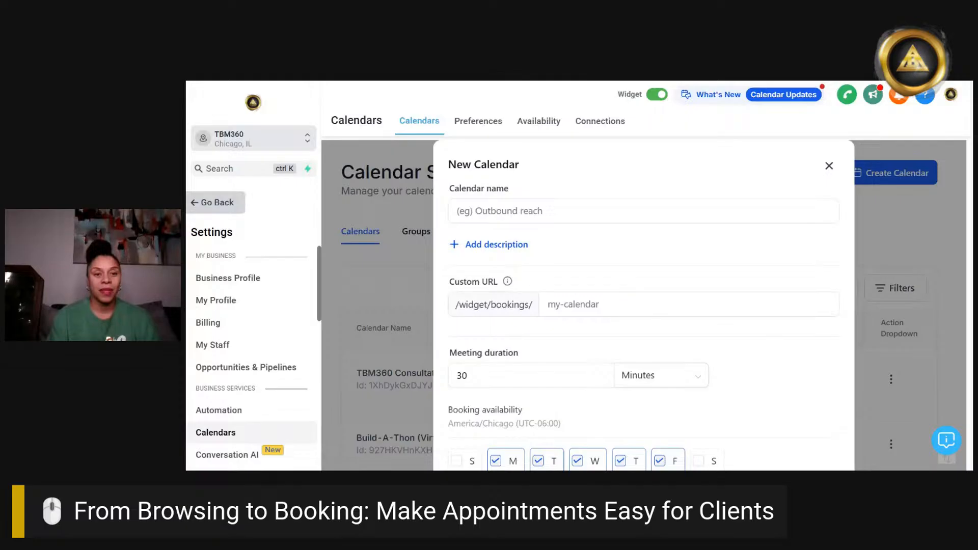
- Name the new calendar "Your Service Appointment"
click(458, 211)
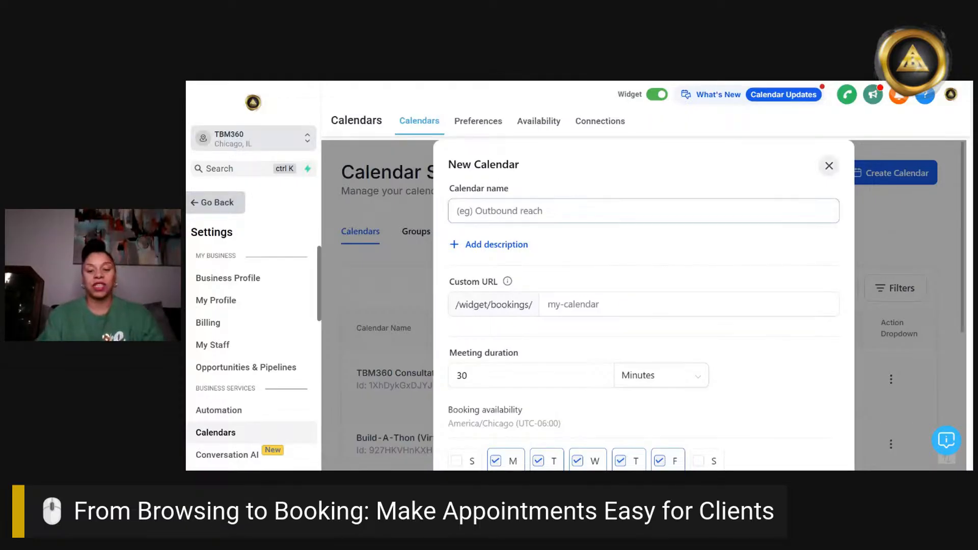
text(Your )
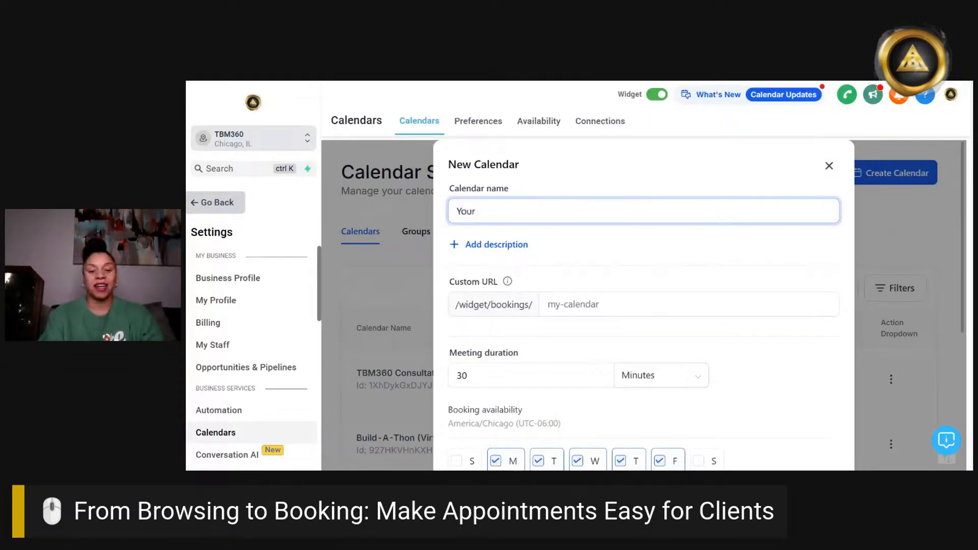
text(Service )
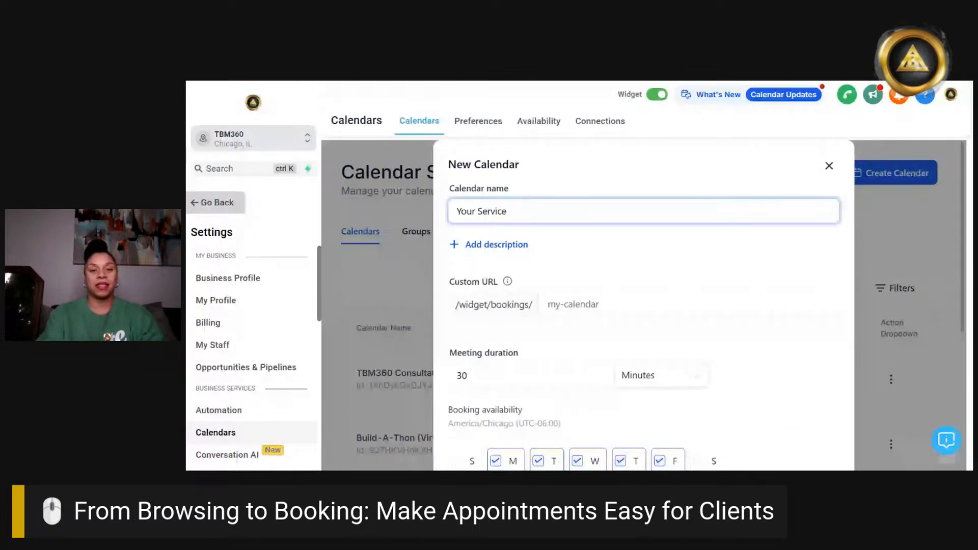
text(Appointme)
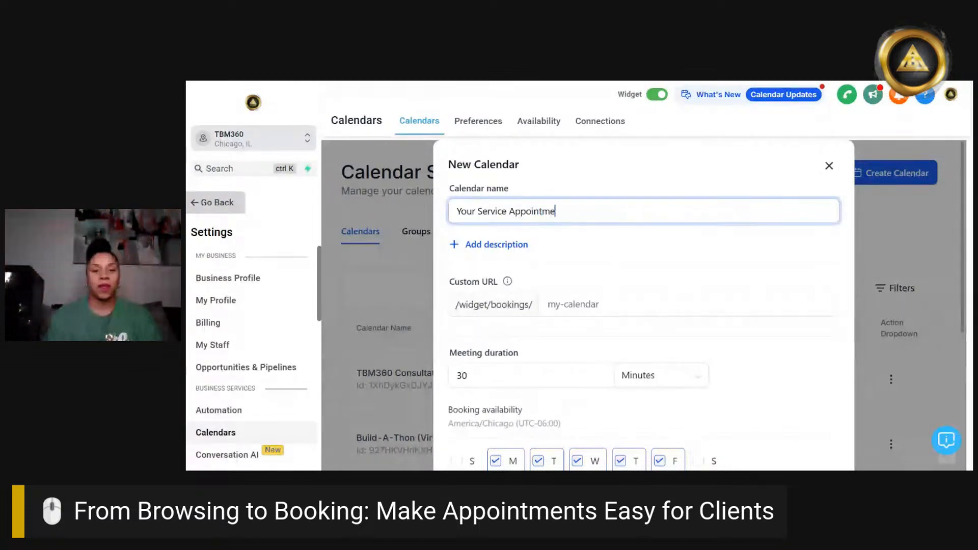
text(nt)
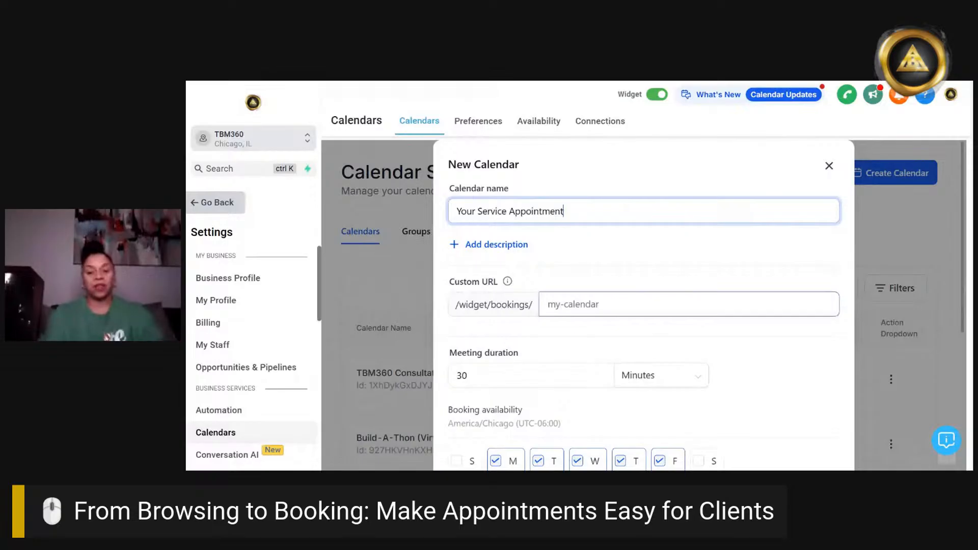
- Set the calendar's custom URL slug to "your-service"
click(611, 305)
text(you)
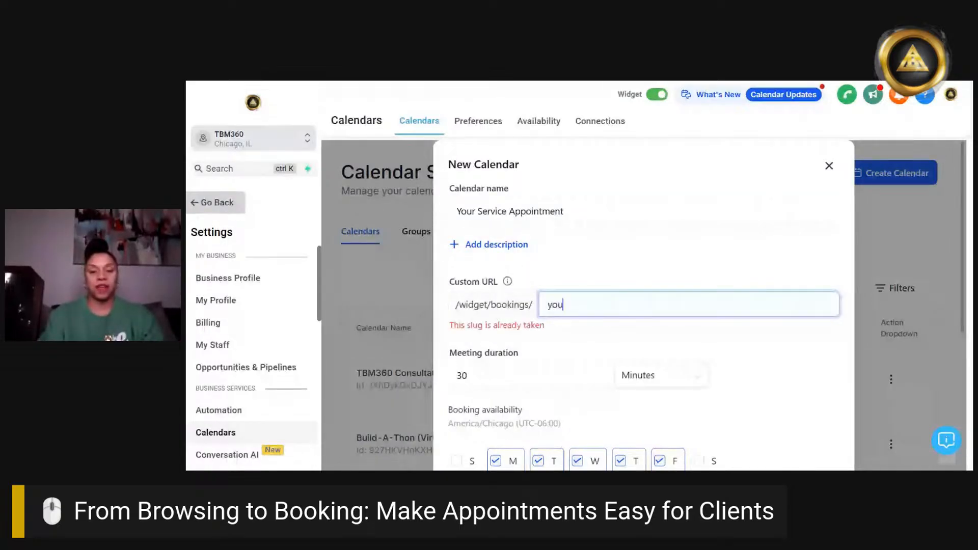
text(r-service)
click(785, 341)
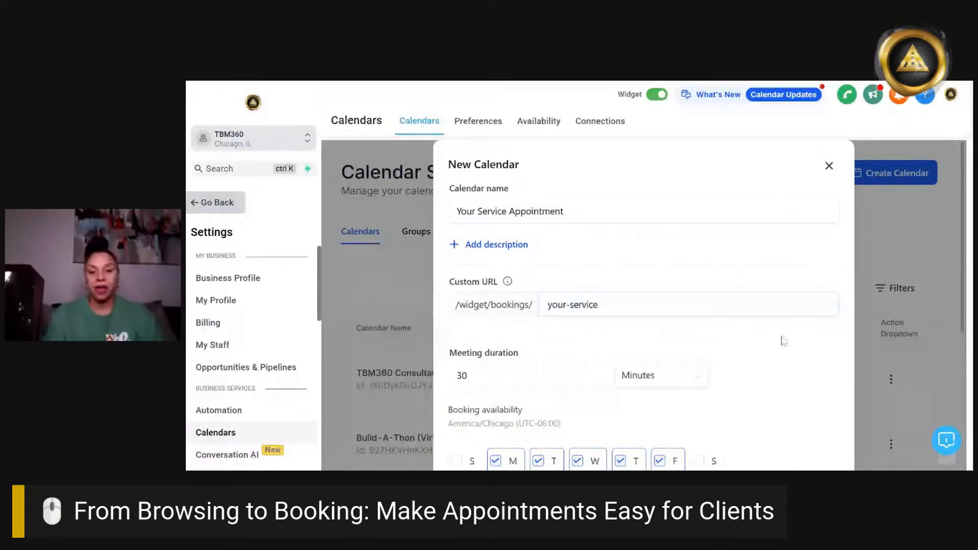
- Set the calendar's meeting duration to 60 minutes
scroll(784, 341, down, 2)
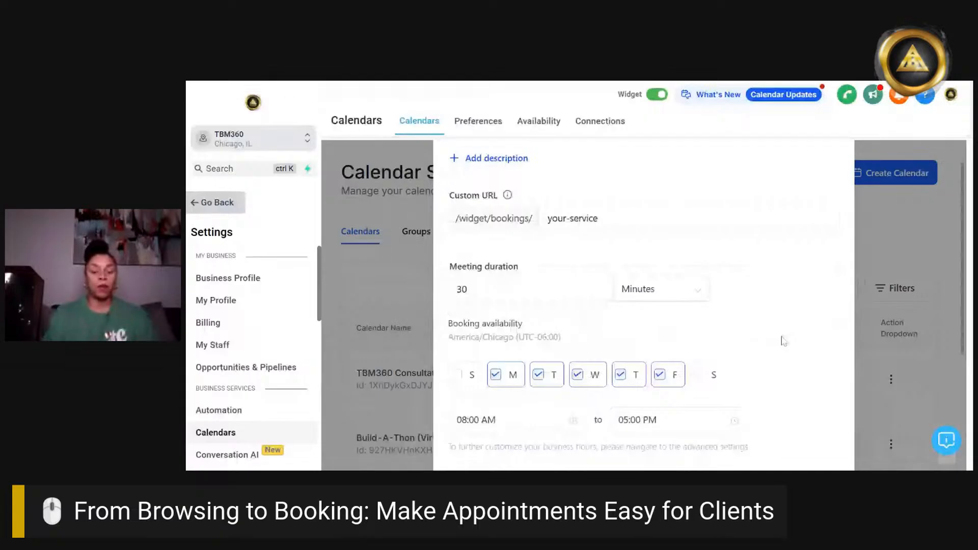
scroll(783, 341, down, 1)
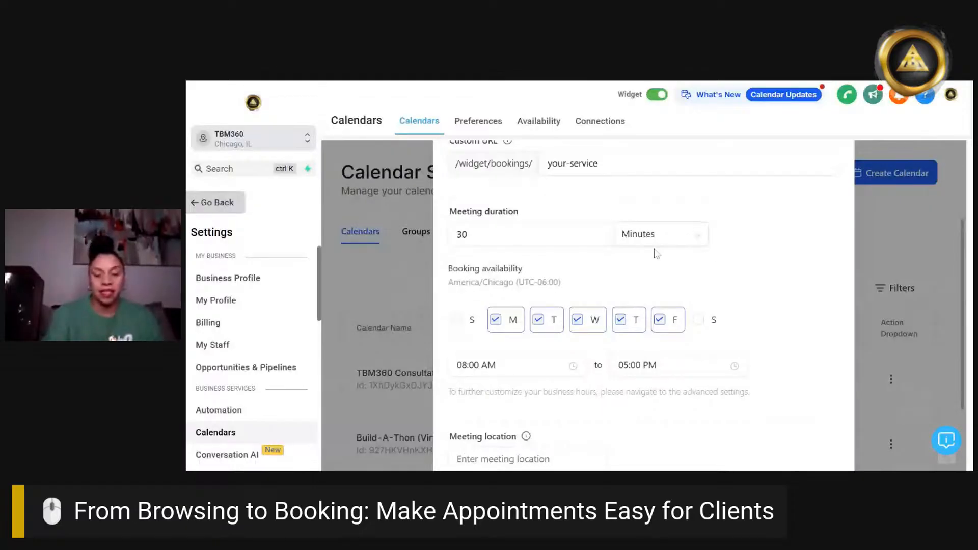
drag(489, 234, 454, 234)
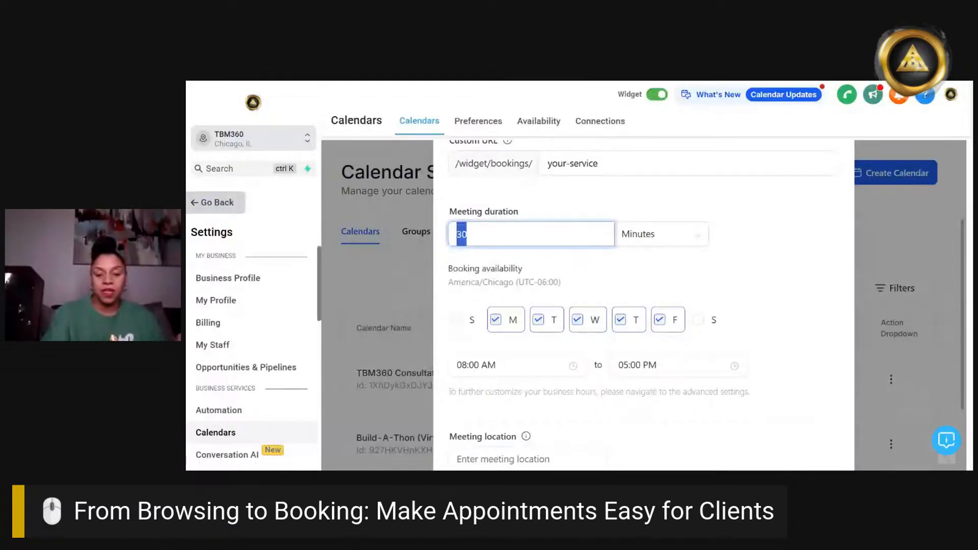
text(60)
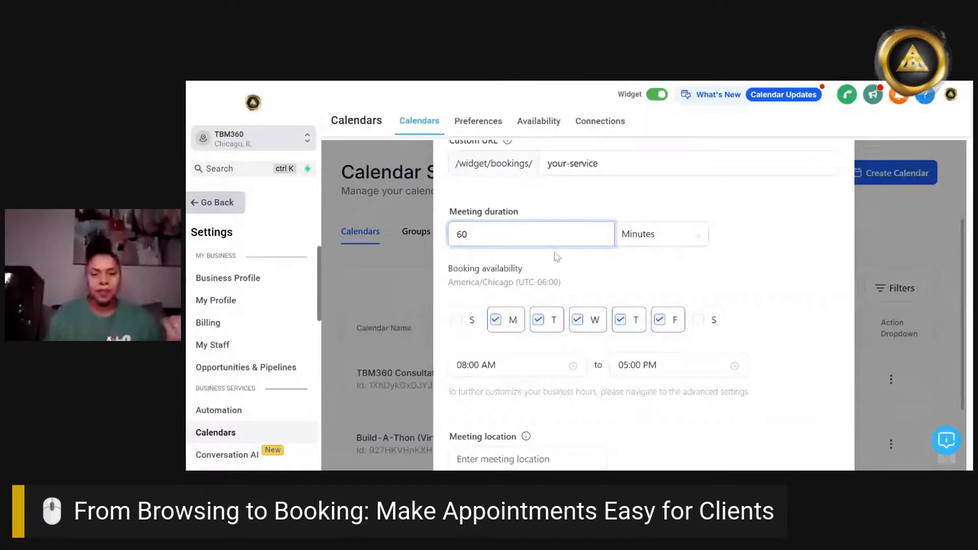
- Set the booking availability hours from 10:00 AM to 03:00 PM
scroll(699, 280, down, 1)
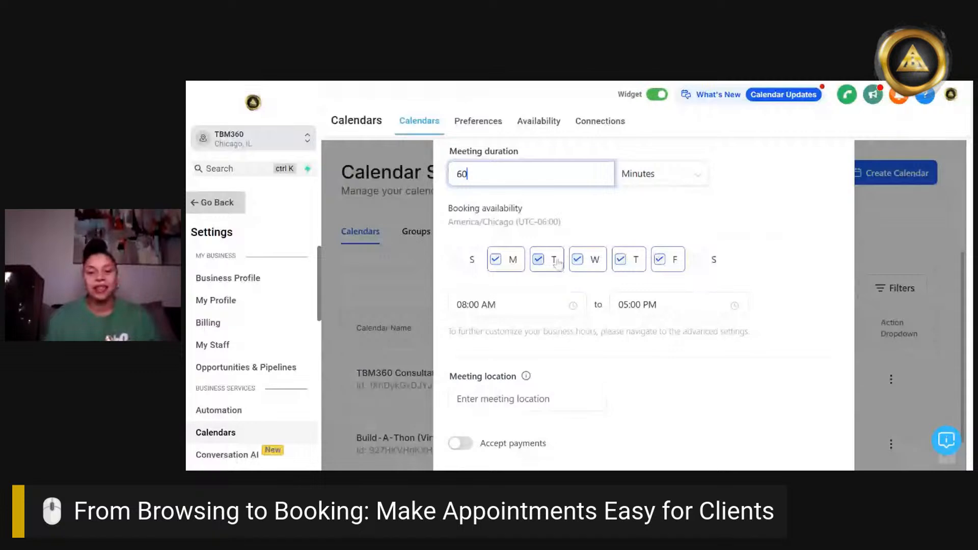
click(484, 301)
click(465, 376)
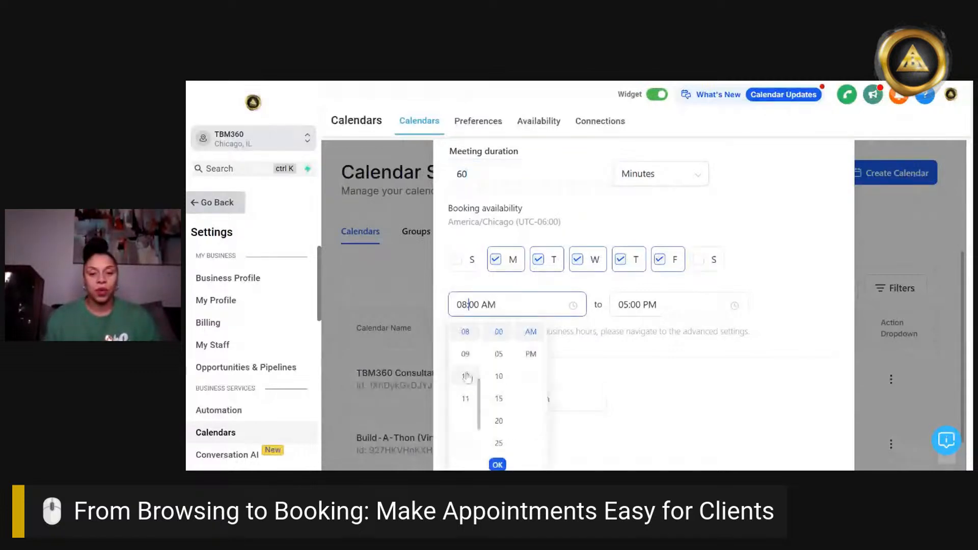
click(498, 465)
click(637, 308)
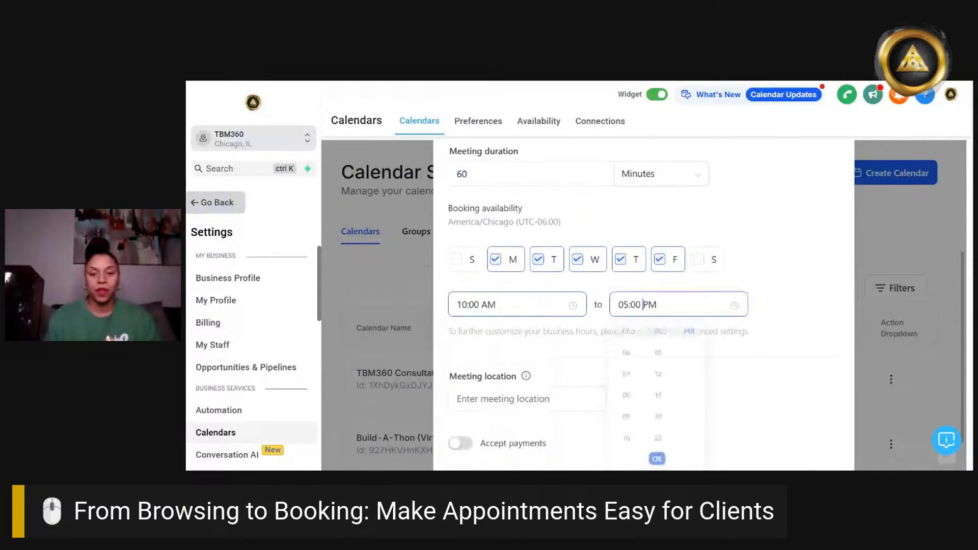
scroll(635, 352, up, 1)
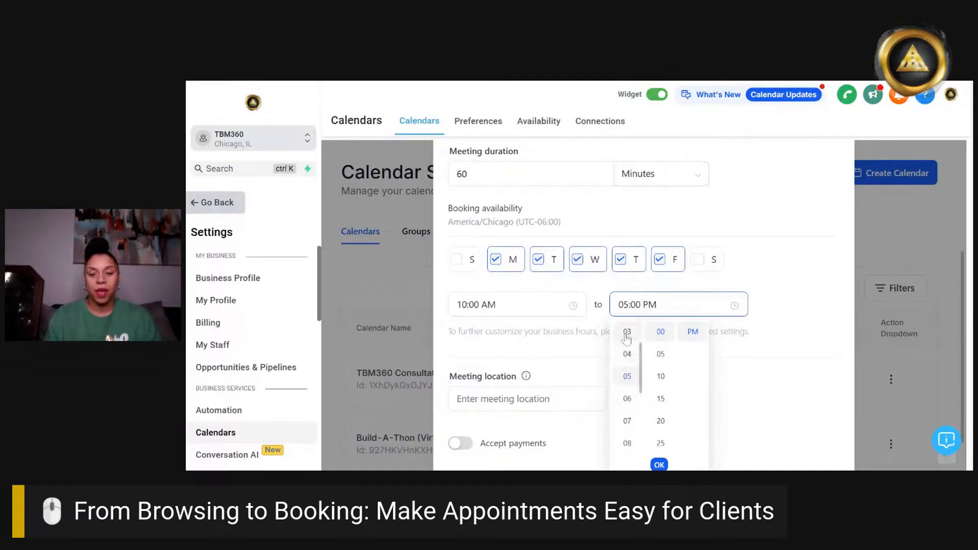
click(629, 337)
click(659, 465)
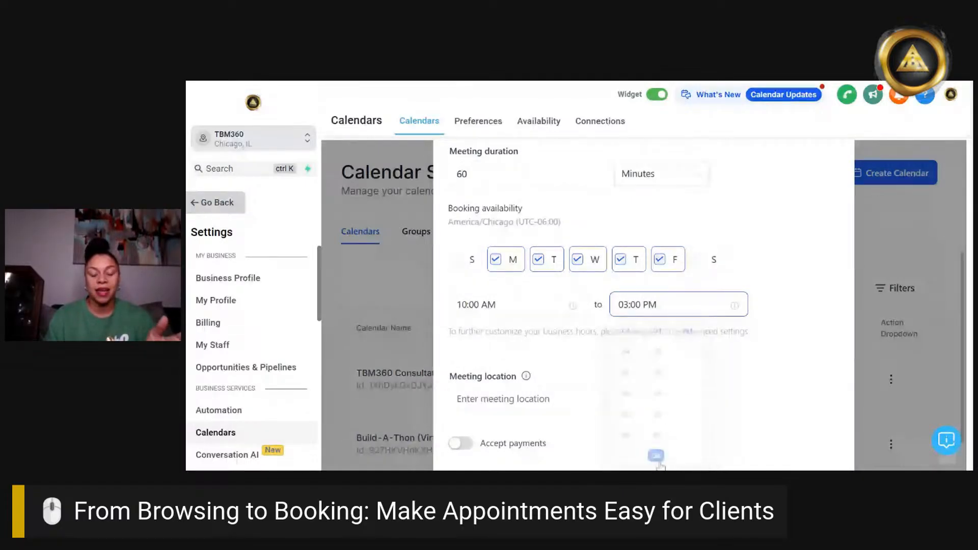
- Enable accepting payments for the calendar with an amount of 125 USD and the description "for your service"
scroll(660, 449, down, 1)
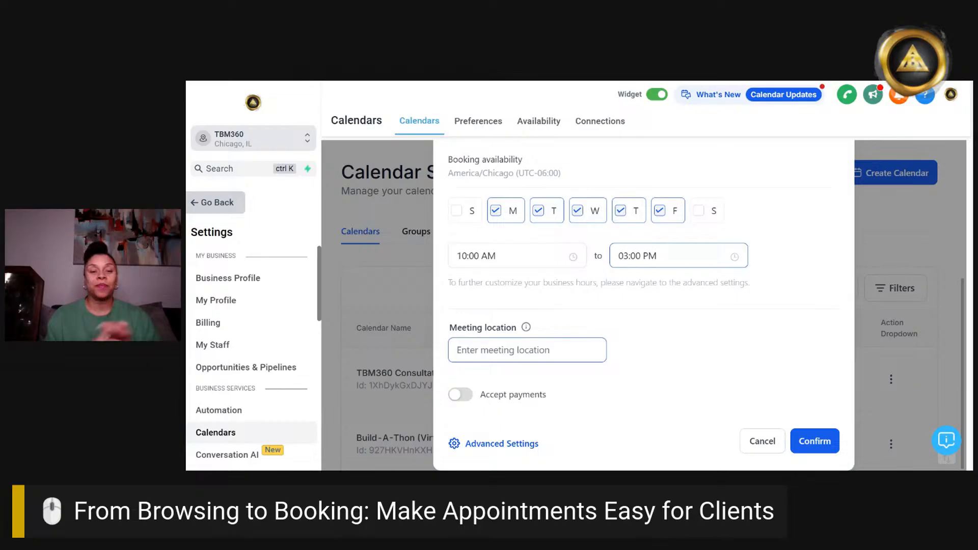
click(460, 394)
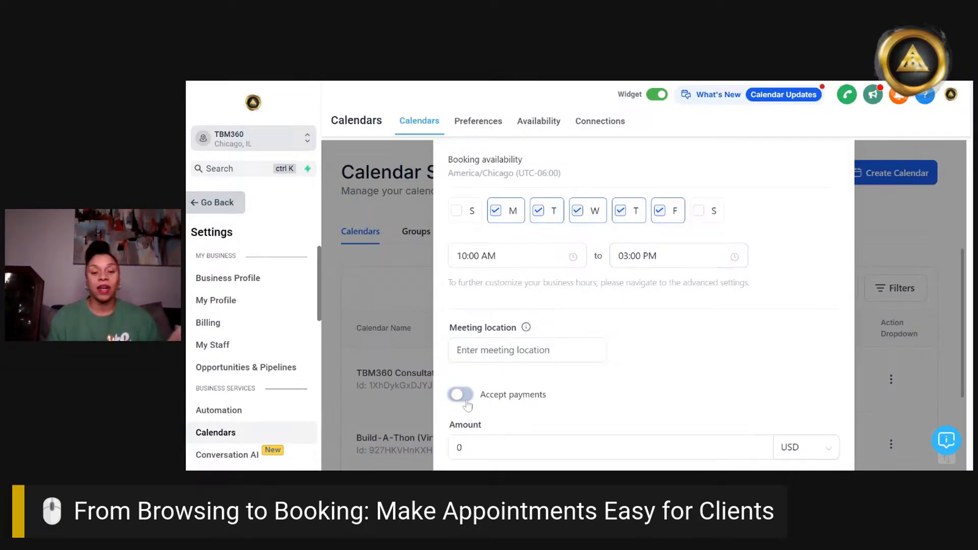
scroll(618, 384, down, 2)
scroll(618, 385, down, 1)
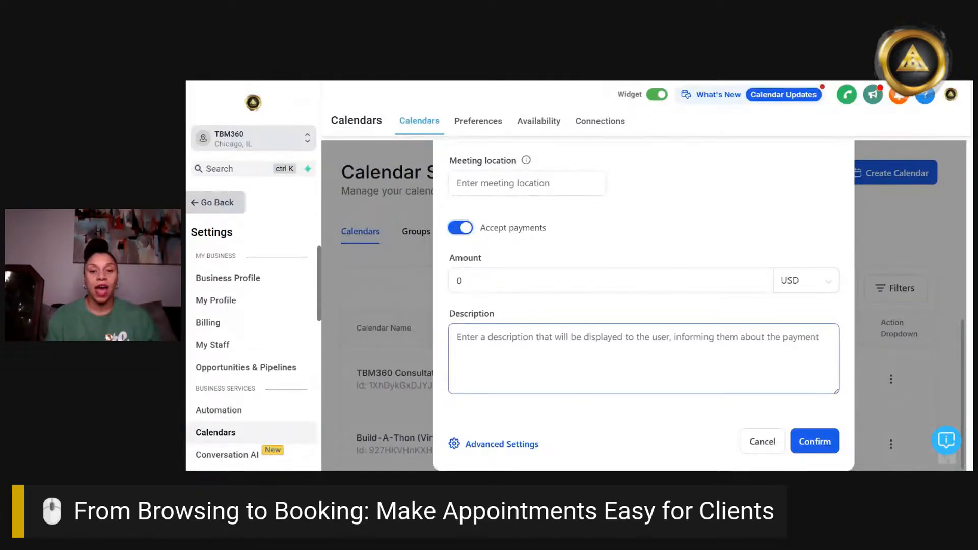
click(586, 282)
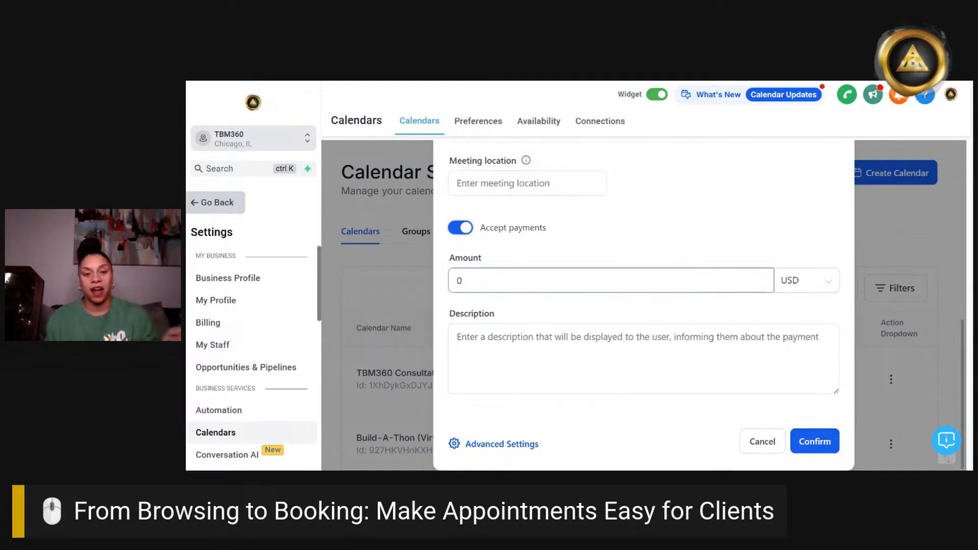
text(125)
click(611, 354)
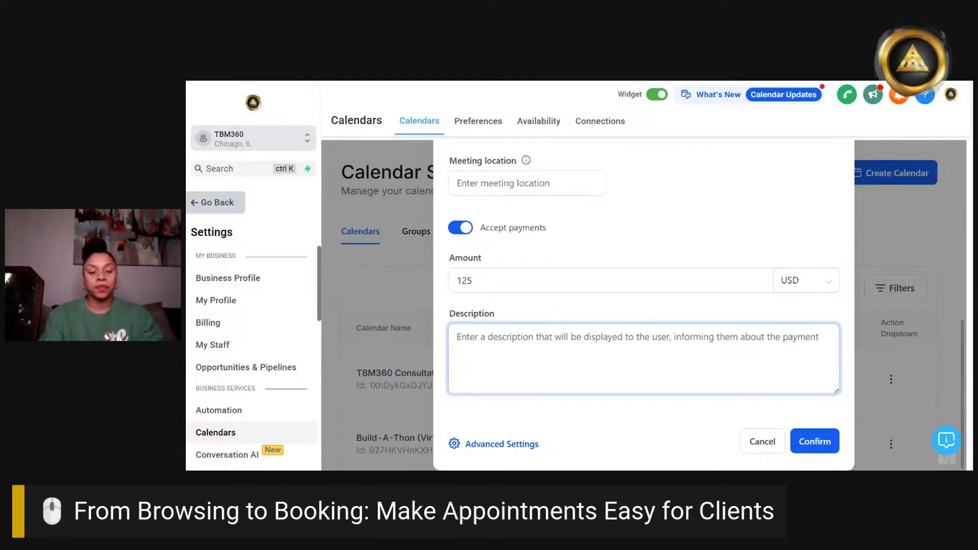
text(for your service)
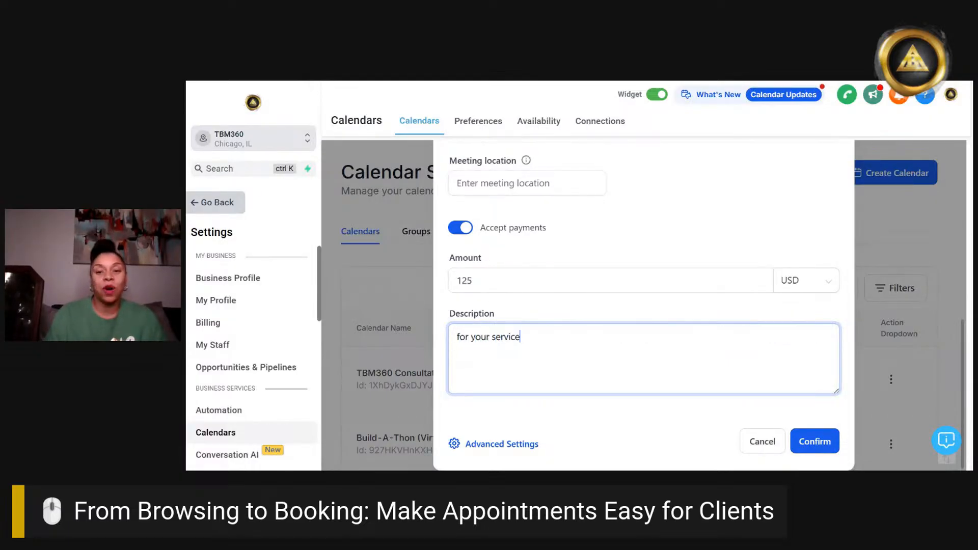
- Open the new calendar's advanced settings and look through the meeting details, including description, group, custom URL and invite title
scroll(644, 306, down, 1)
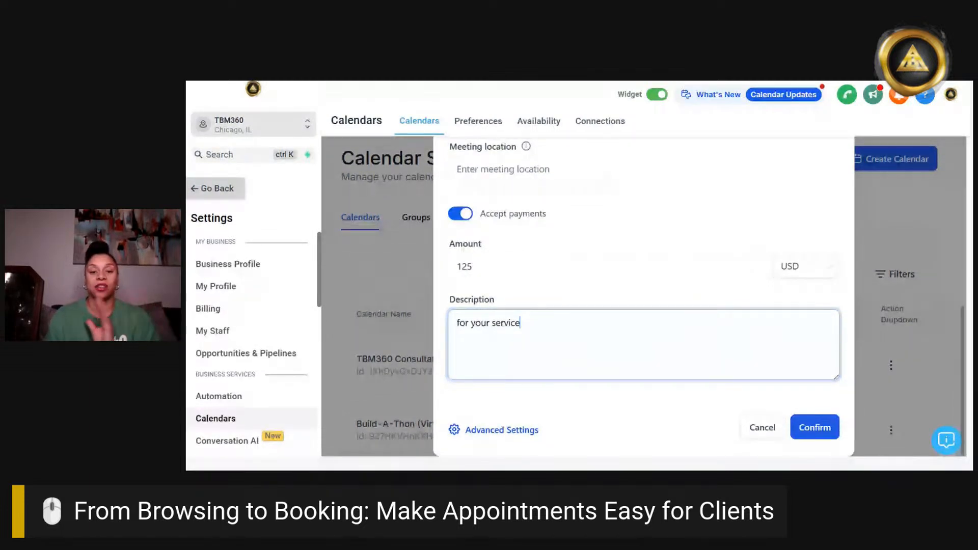
scroll(487, 450, up, 1)
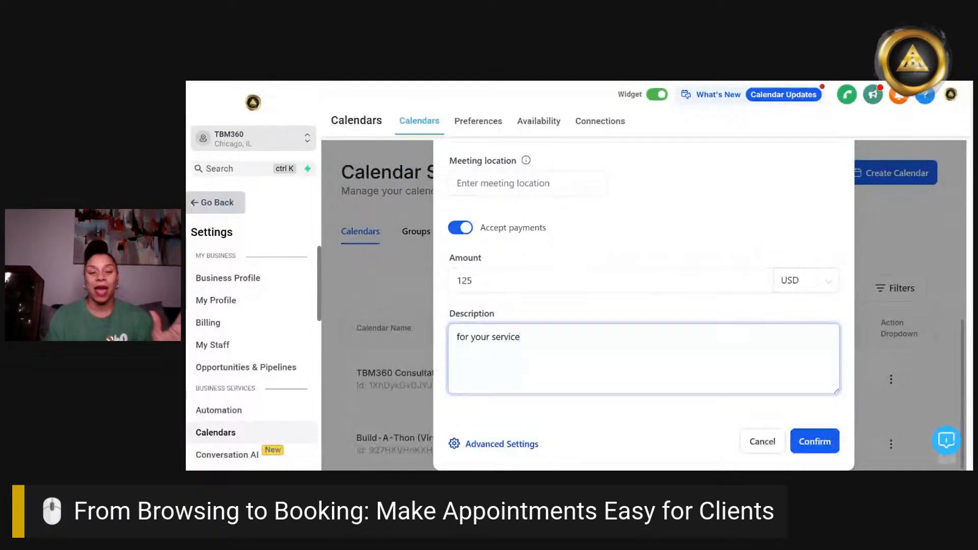
click(488, 449)
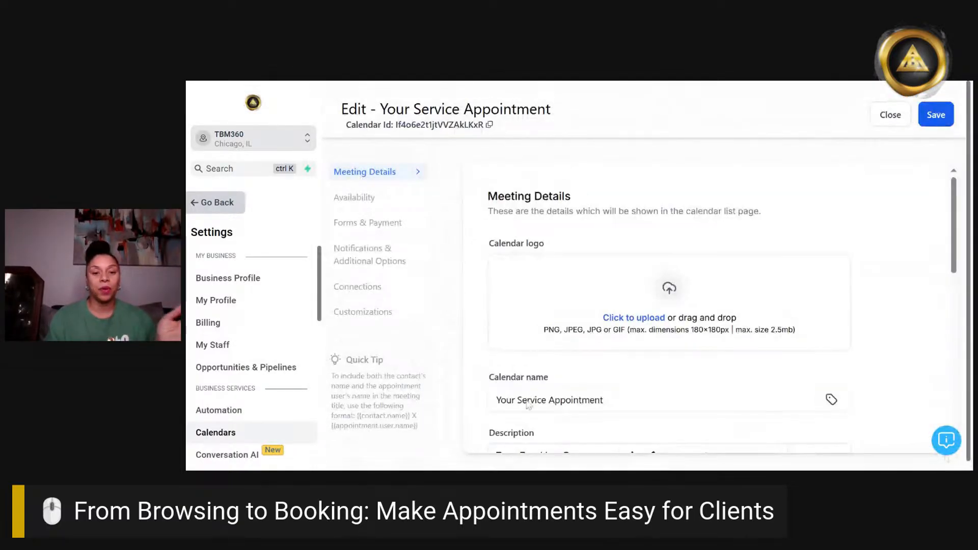
scroll(672, 311, down, 3)
scroll(672, 311, down, 2)
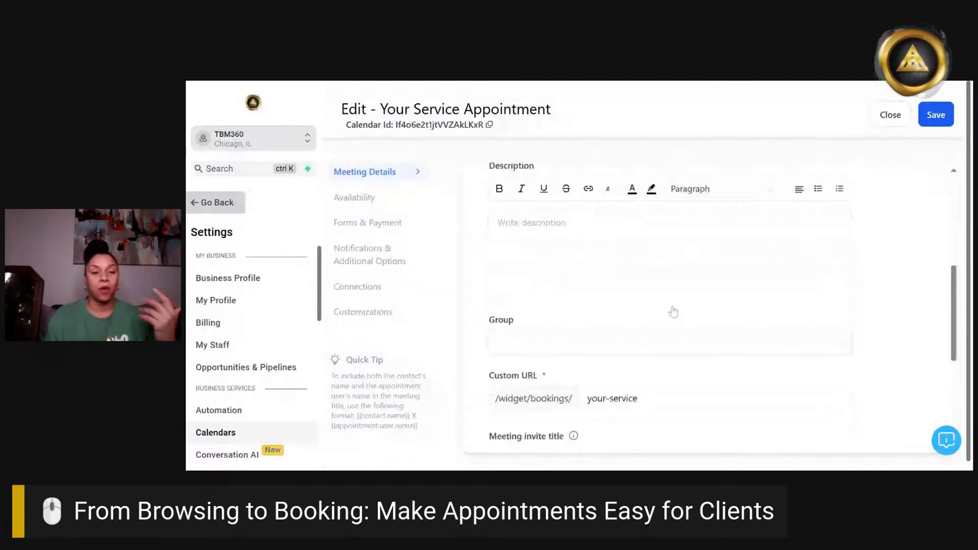
scroll(673, 311, up, 3)
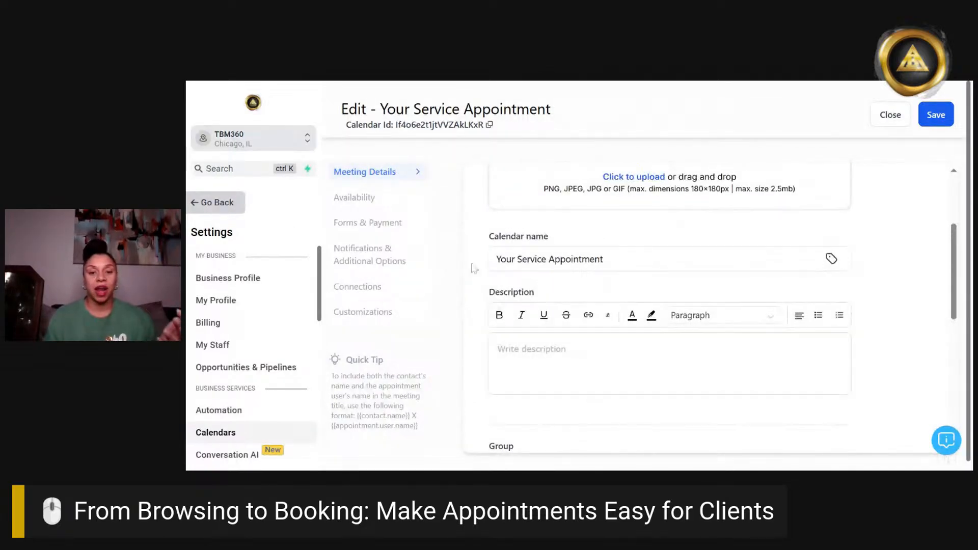
scroll(564, 287, down, 5)
scroll(564, 288, up, 4)
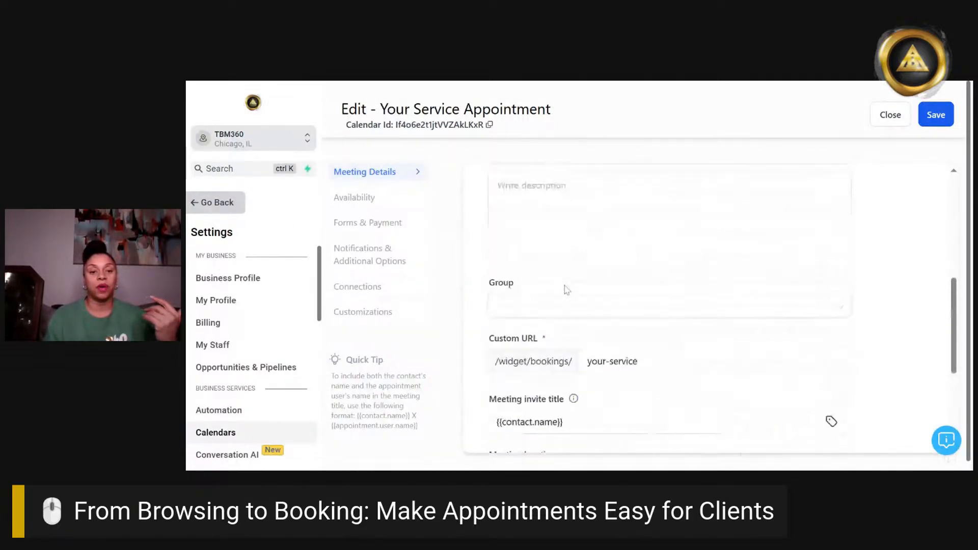
- Look through the meeting details and check which calendar groups the appointment calendar can be assigned to
scroll(564, 288, down, 3)
scroll(564, 288, up, 3)
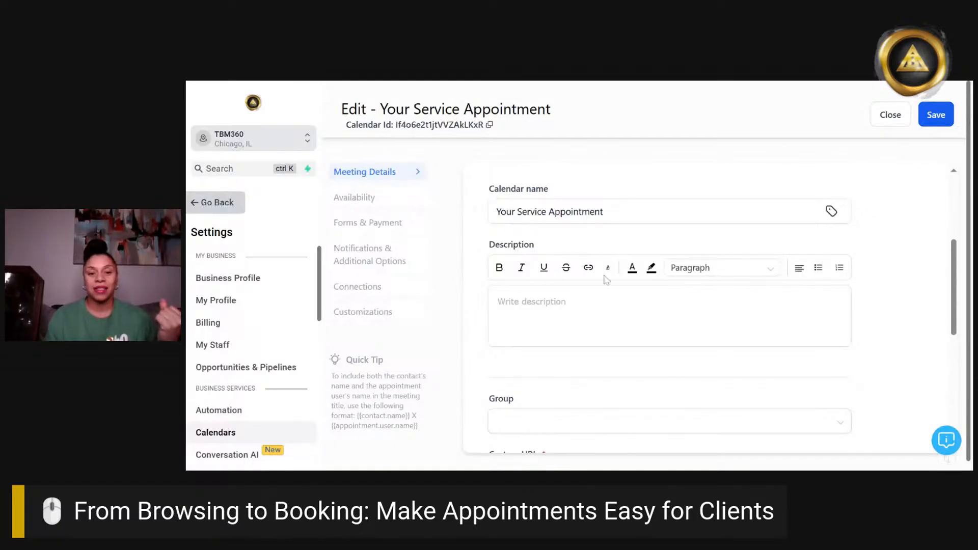
scroll(606, 280, down, 3)
click(616, 265)
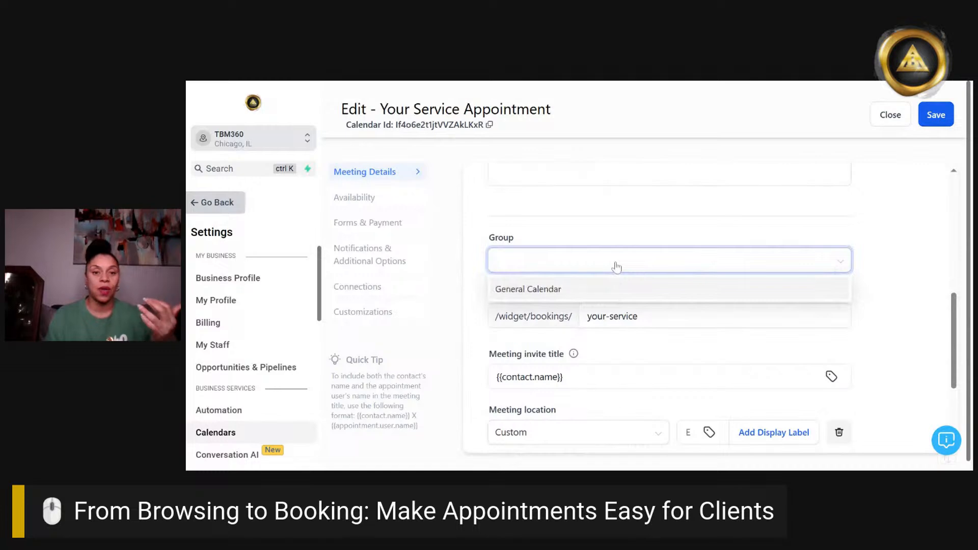
click(639, 236)
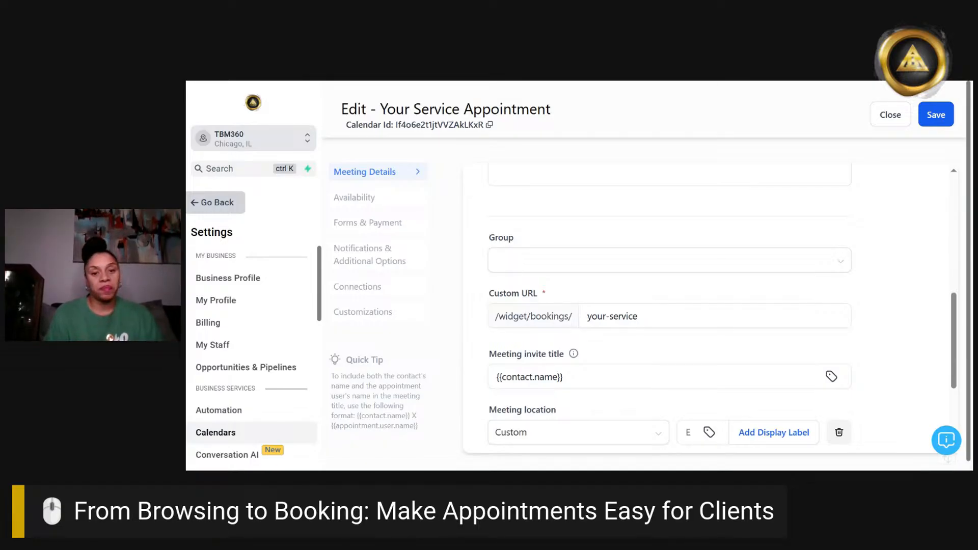
scroll(661, 253, down, 2)
scroll(668, 214, up, 1)
click(670, 204)
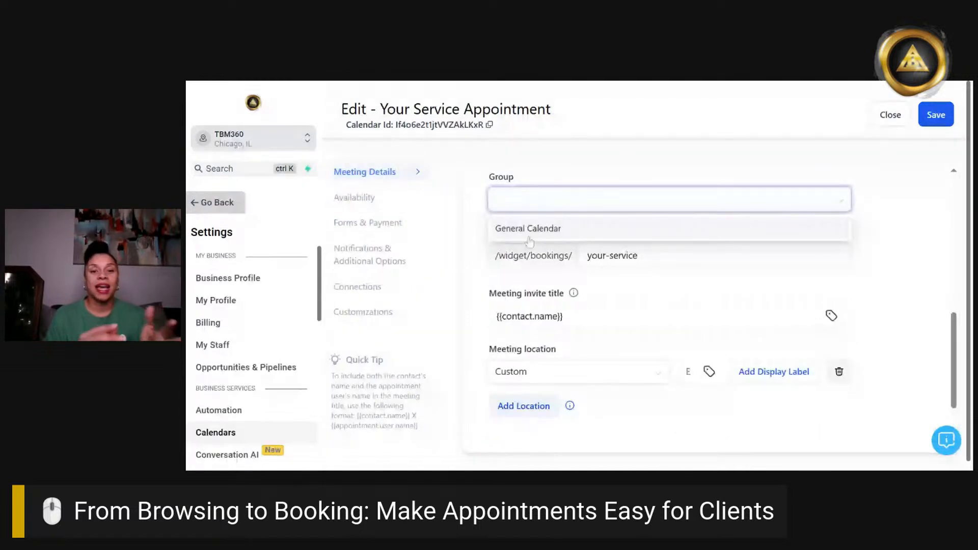
- Set the meeting invite title to "Service appt w/{{contact.name}}"
scroll(589, 245, down, 2)
click(573, 230)
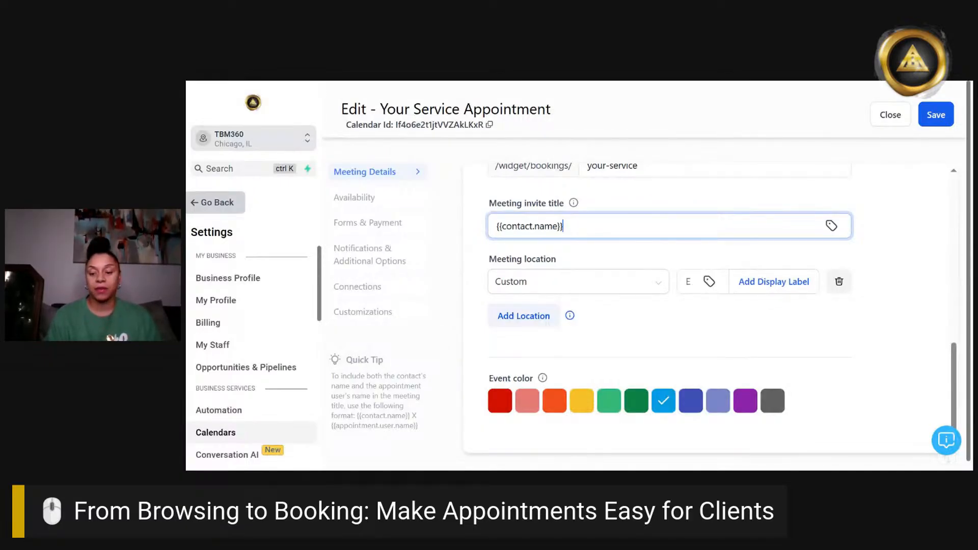
text(Service app)
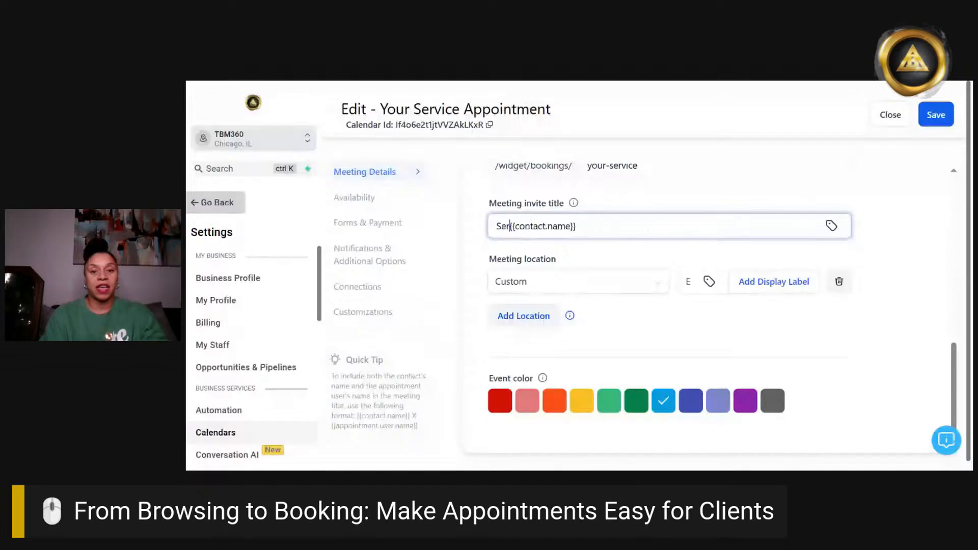
text(t w/)
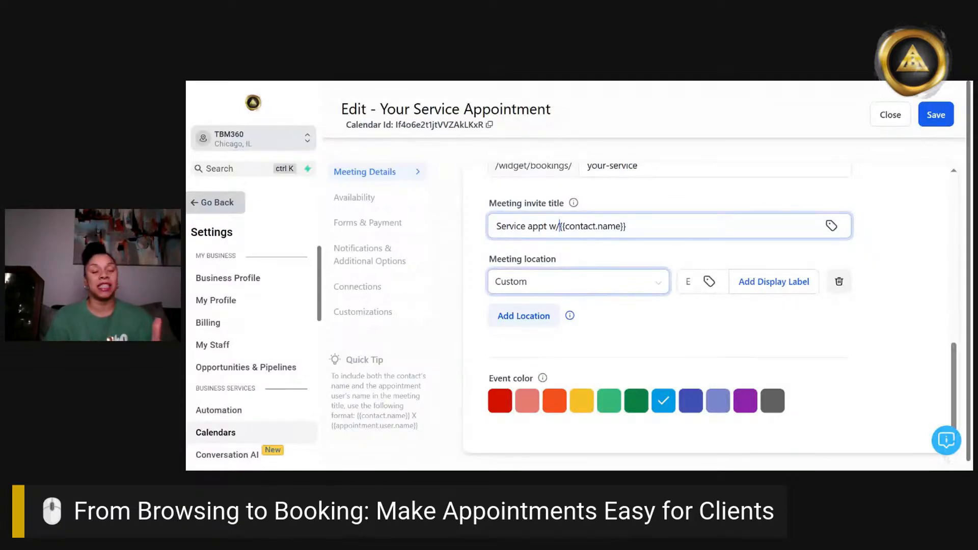
- Examine the available meeting location types, keeping the Custom location
click(603, 287)
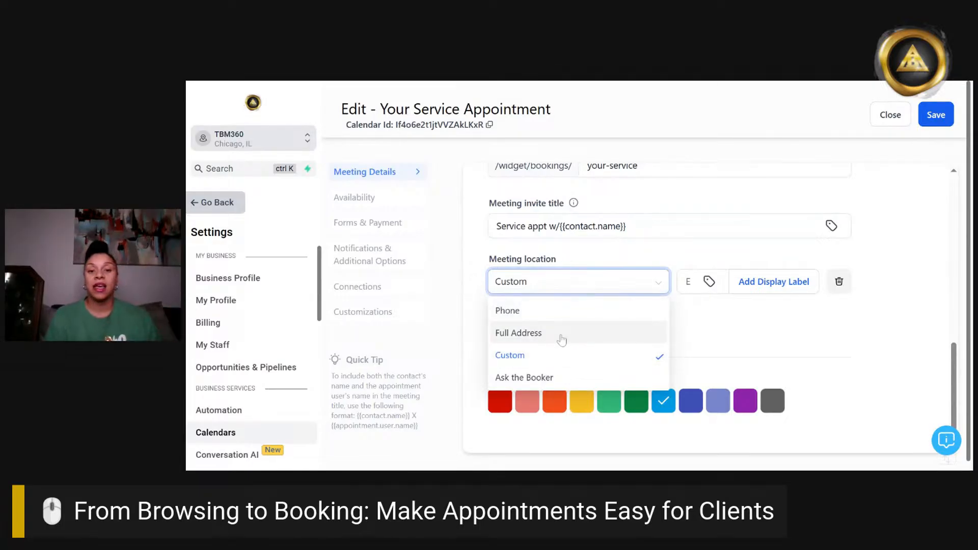
scroll(562, 340, down, 1)
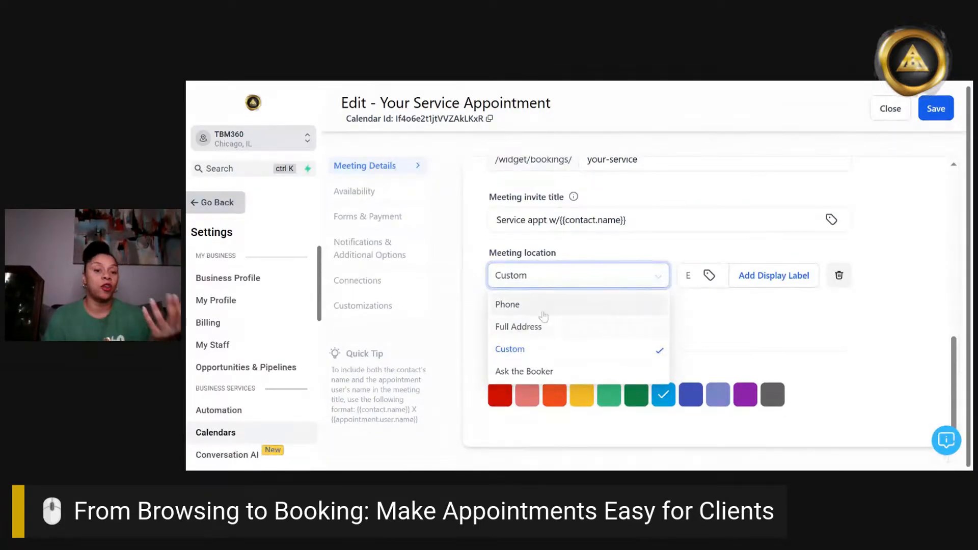
scroll(570, 338, down, 1)
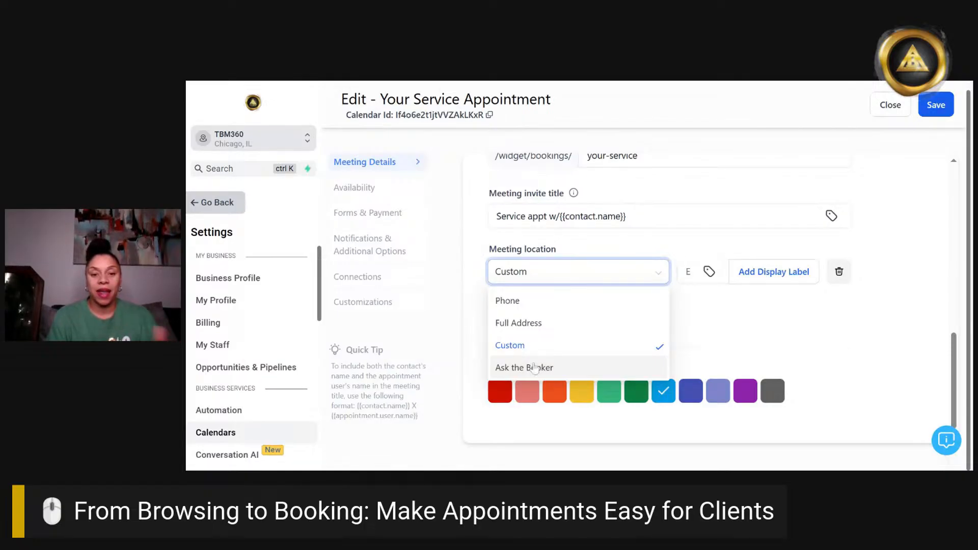
click(683, 318)
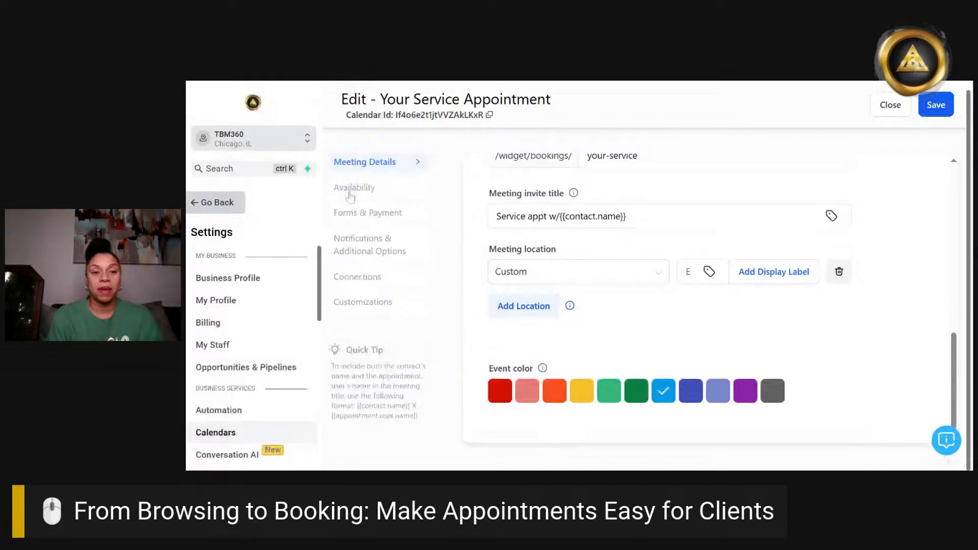
- In the calendar's availability settings, set Tuesday's start time to 12:00 PM
click(368, 193)
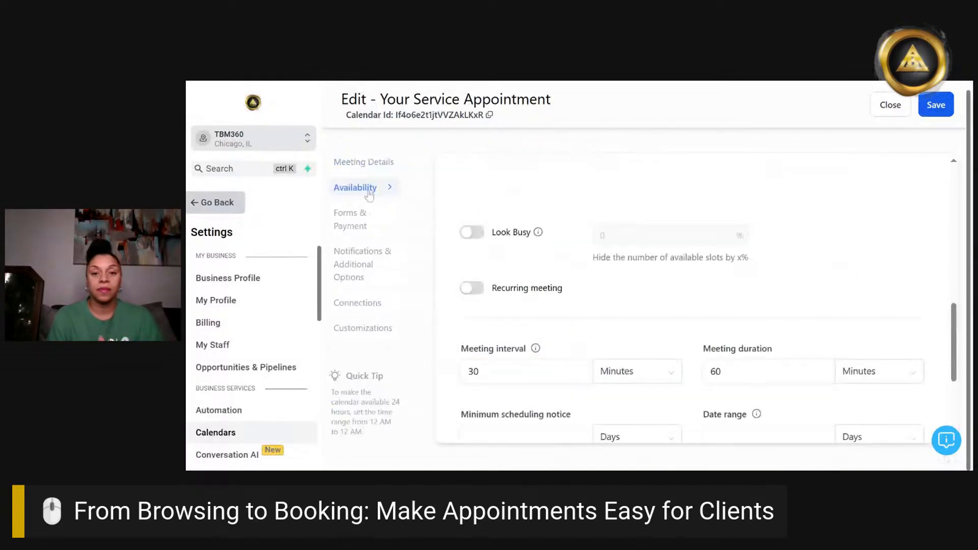
scroll(535, 229, up, 8)
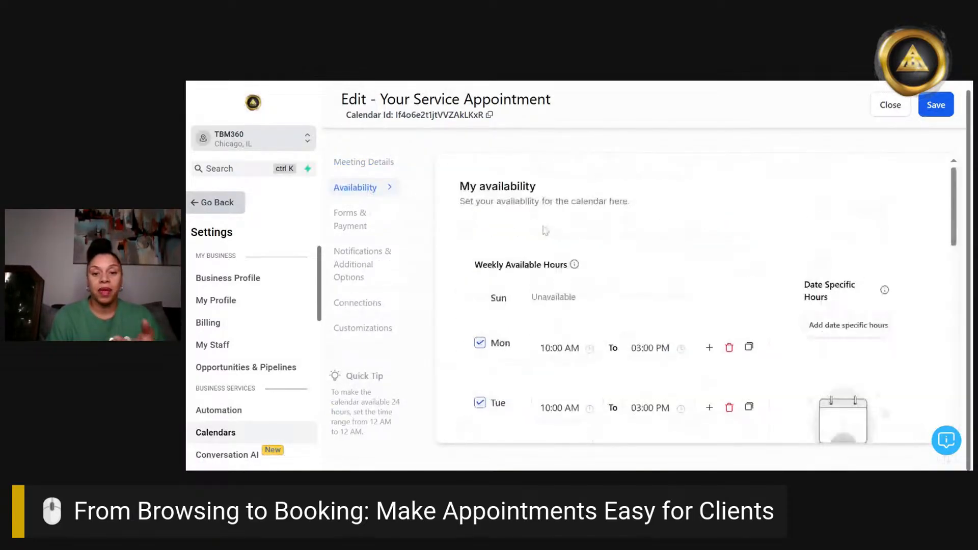
scroll(545, 230, down, 5)
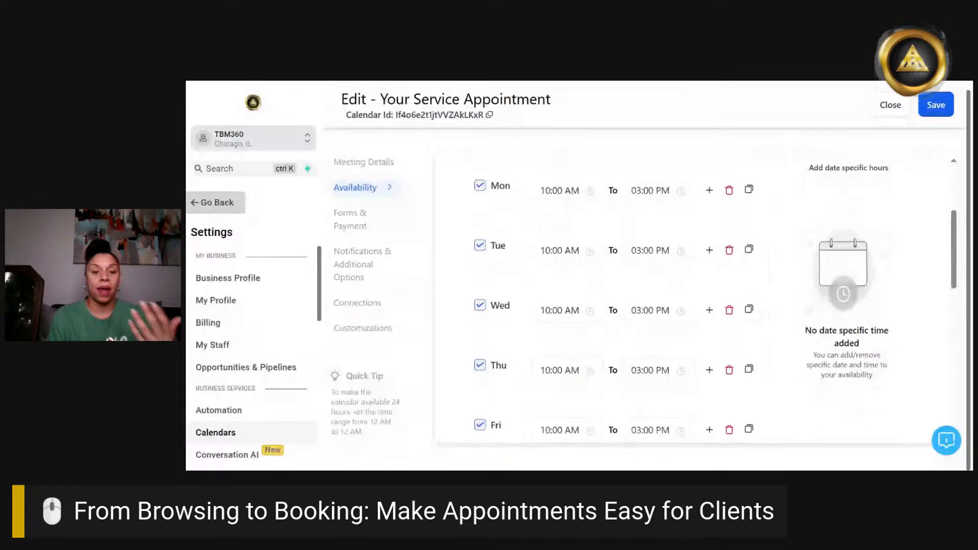
scroll(601, 300, down, 1)
scroll(601, 301, up, 1)
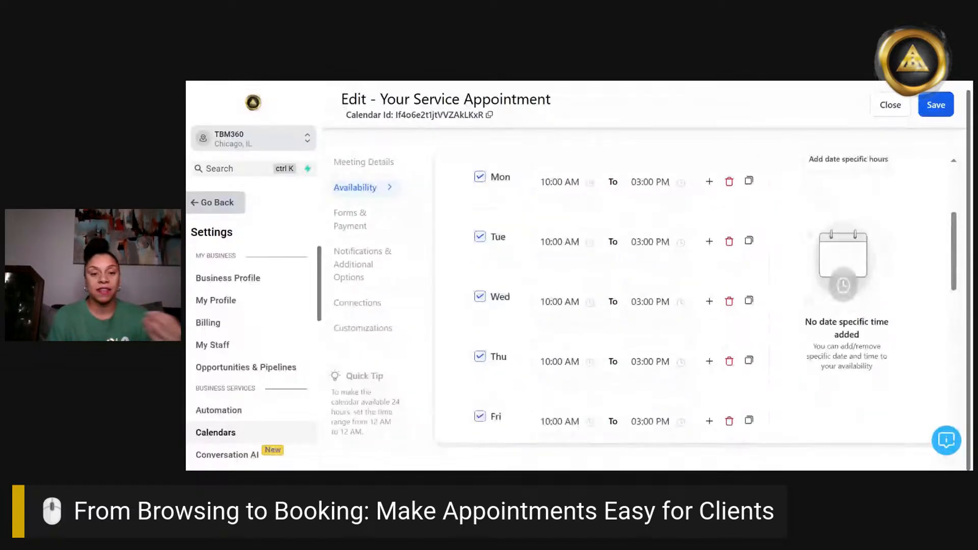
scroll(568, 221, up, 1)
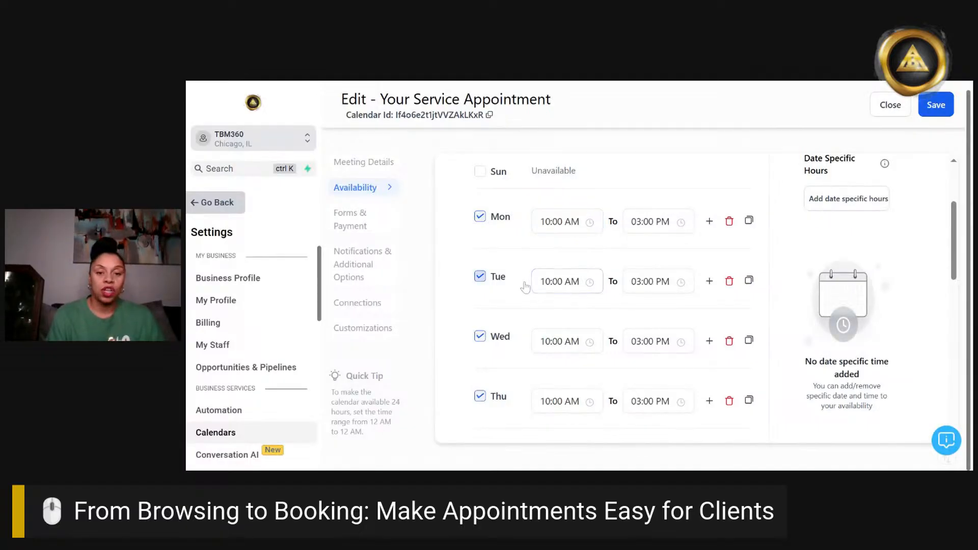
click(557, 281)
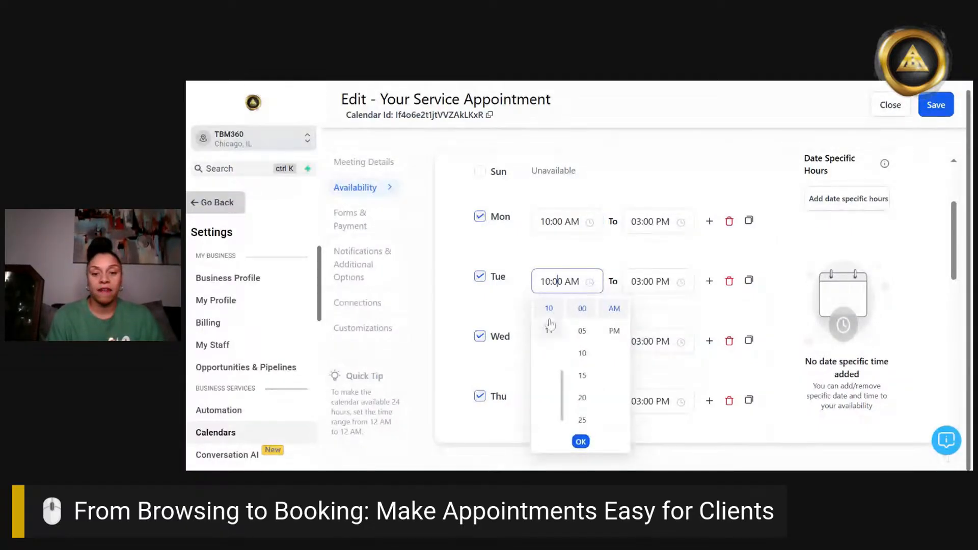
click(614, 329)
scroll(552, 326, up, 4)
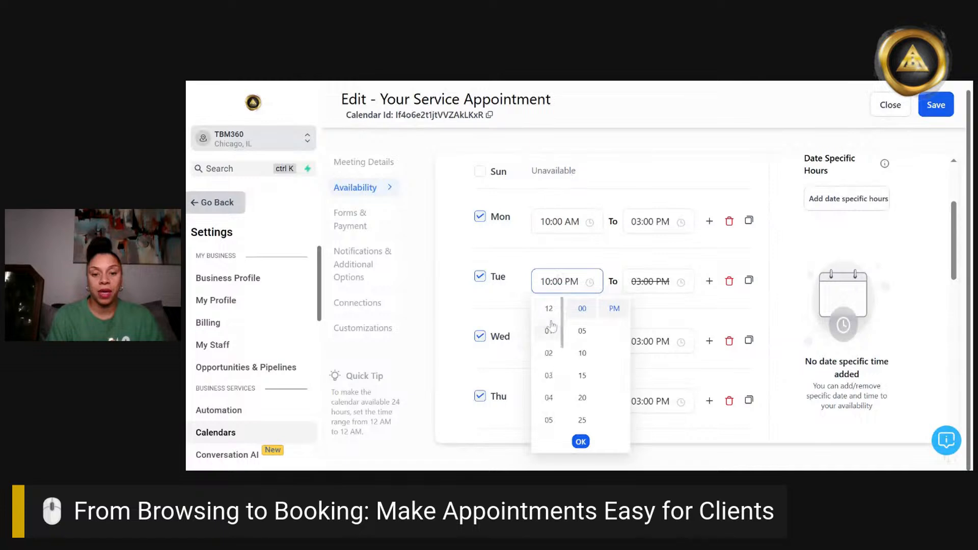
click(549, 308)
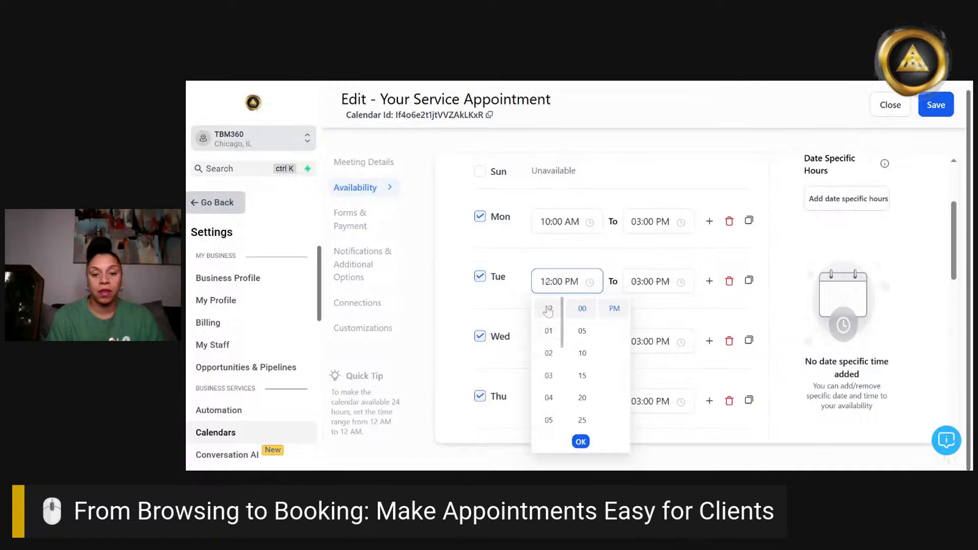
click(581, 442)
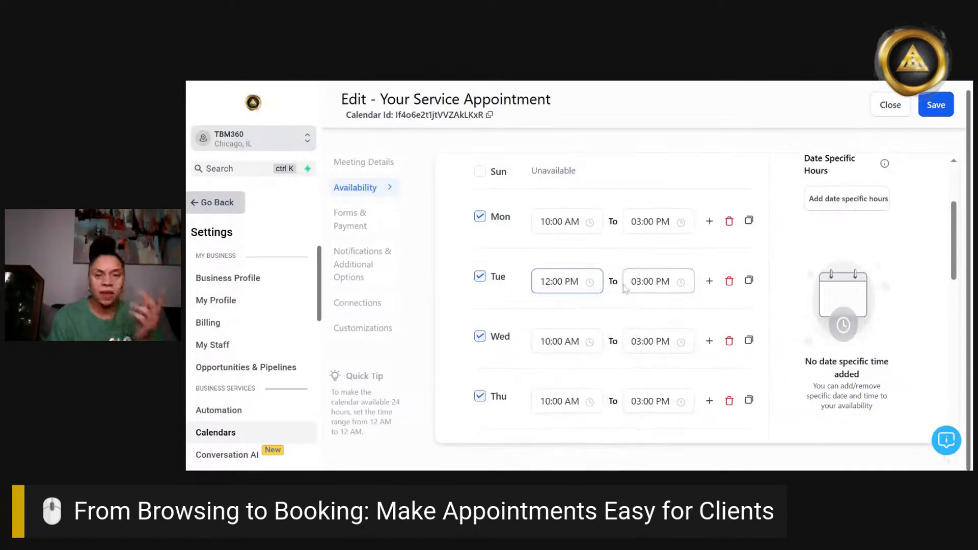
- Copy Tuesday's available hours to Thursday and Friday
scroll(626, 288, down, 2)
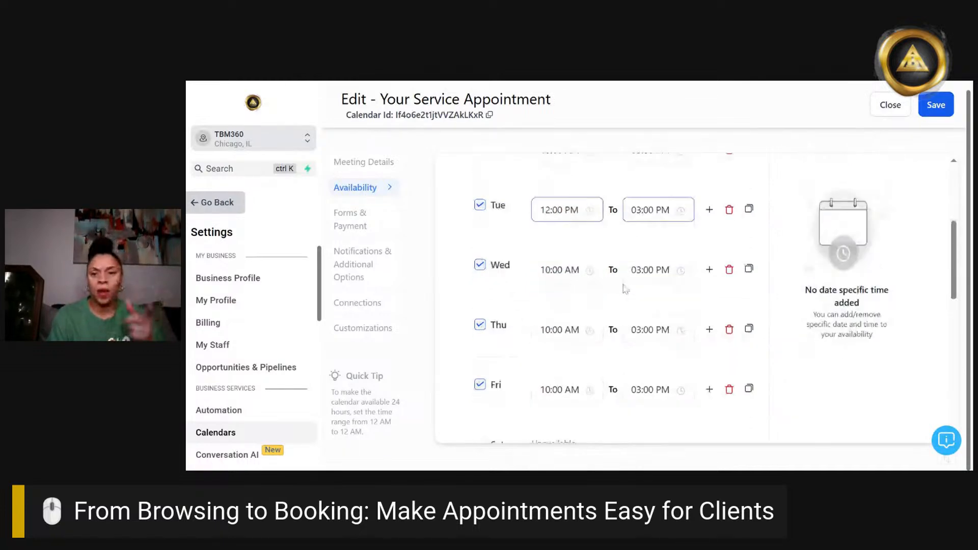
click(749, 205)
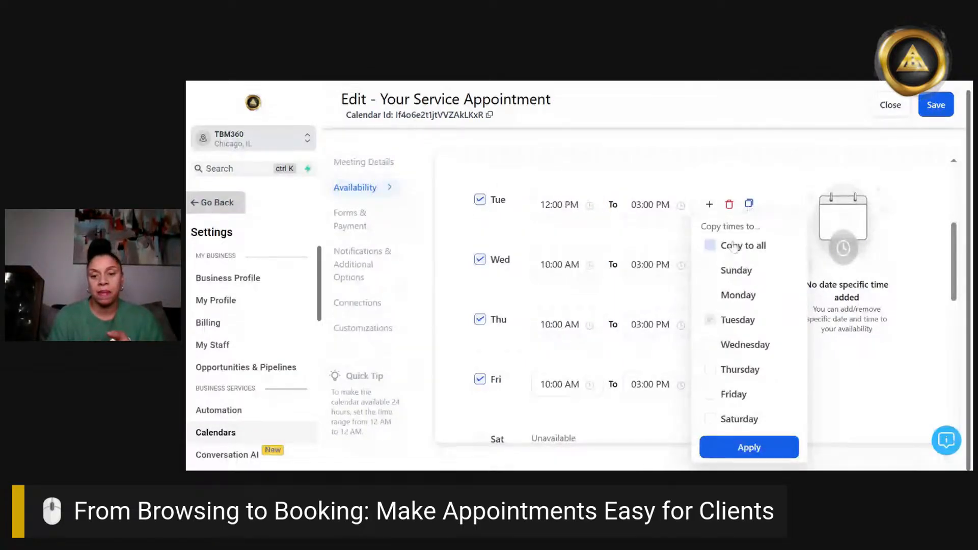
click(710, 369)
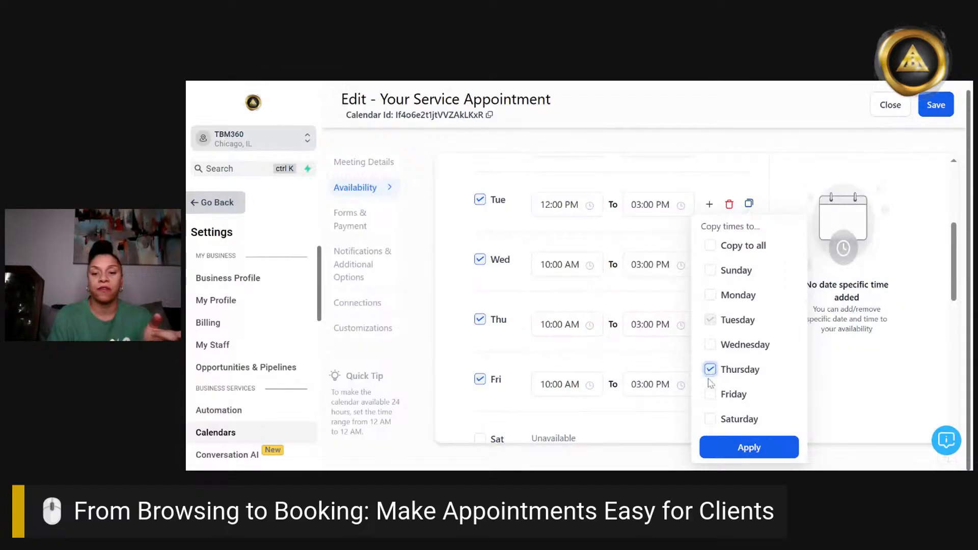
click(710, 394)
click(740, 448)
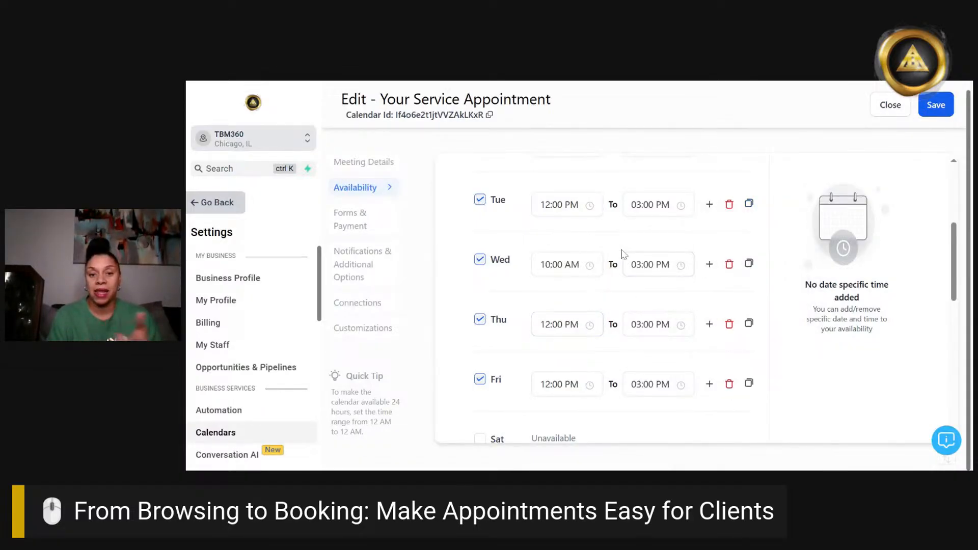
- Review the weekly available hours, then examine the Look Busy and recurring meeting options
scroll(620, 254, up, 1)
scroll(619, 253, up, 2)
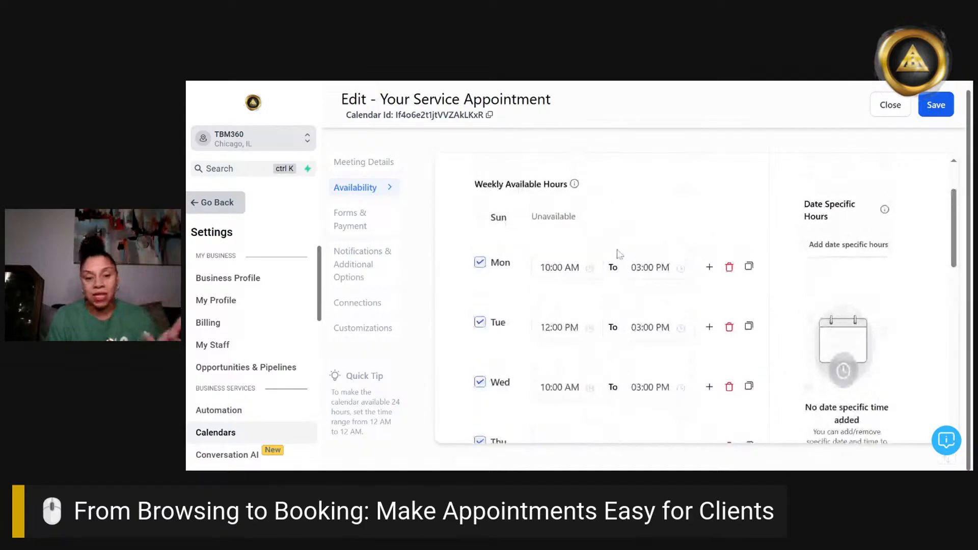
scroll(618, 255, down, 4)
scroll(618, 255, up, 2)
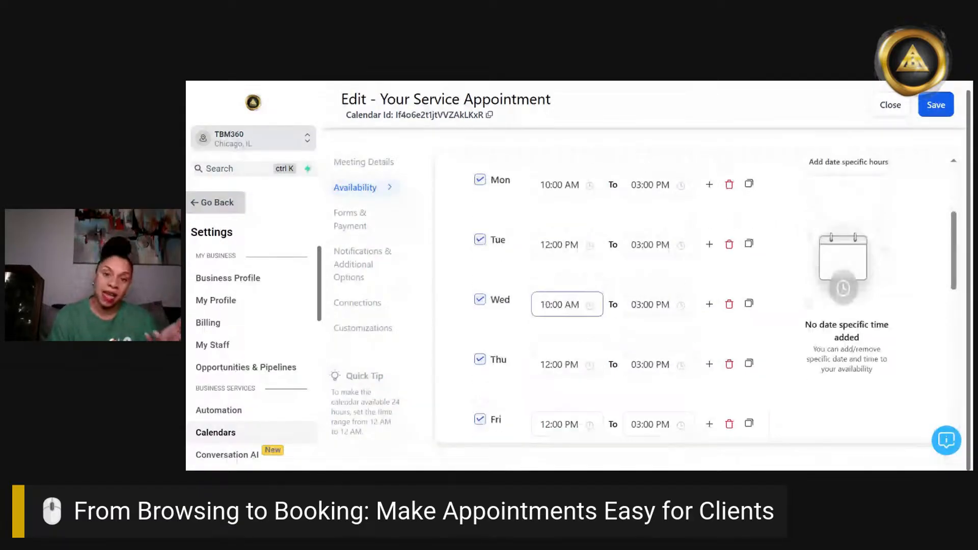
scroll(618, 255, down, 3)
scroll(618, 255, down, 4)
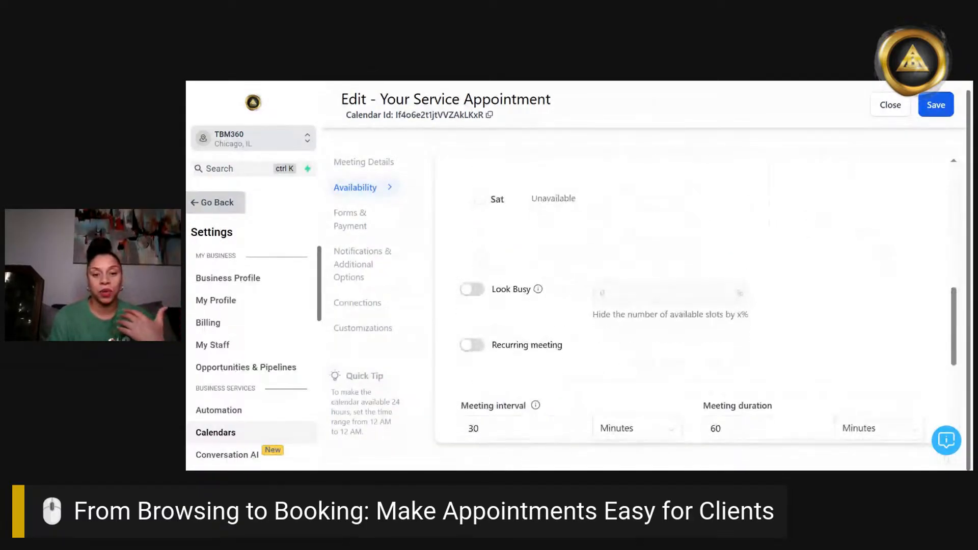
scroll(708, 314, down, 1)
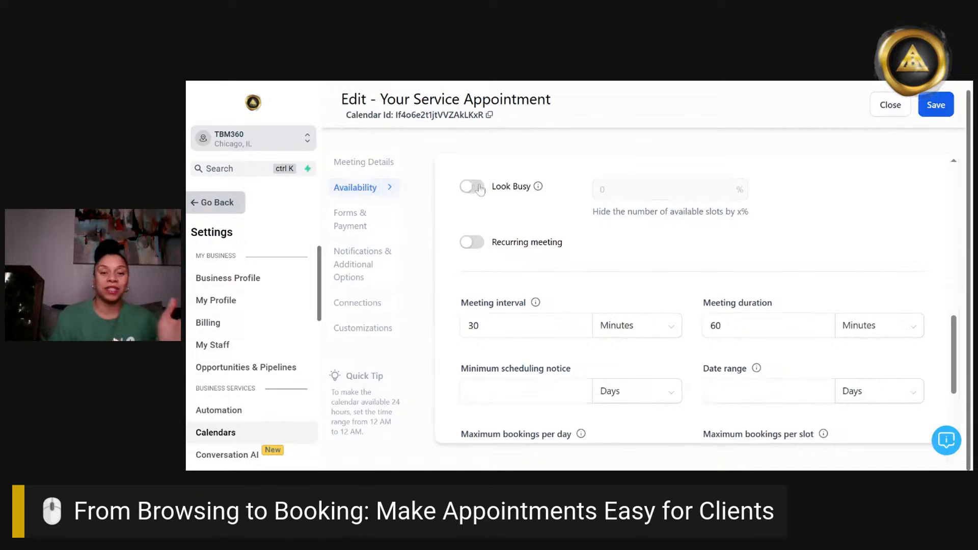
- Set the calendar's meeting interval to 60 minutes
scroll(621, 253, down, 1)
scroll(621, 253, down, 1)
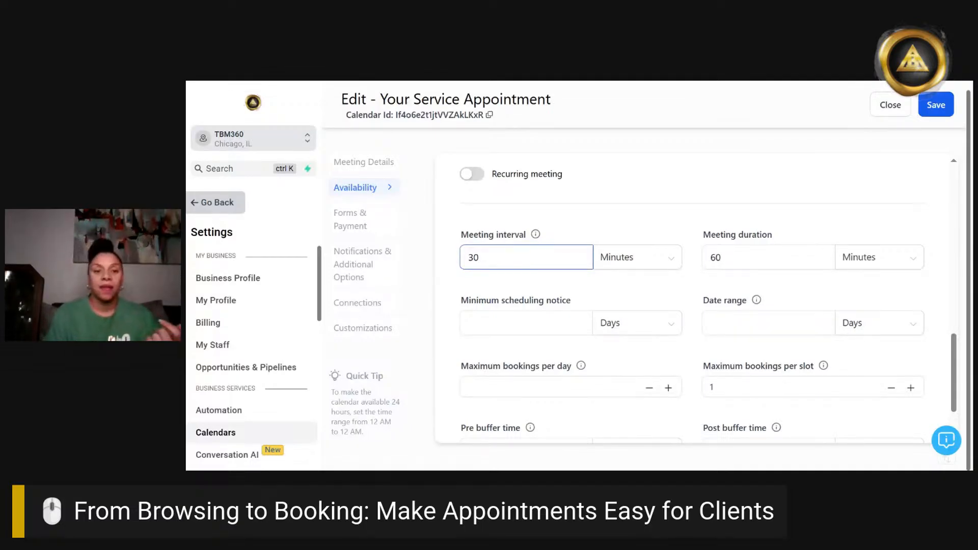
click(478, 257)
key(ctrl+a)
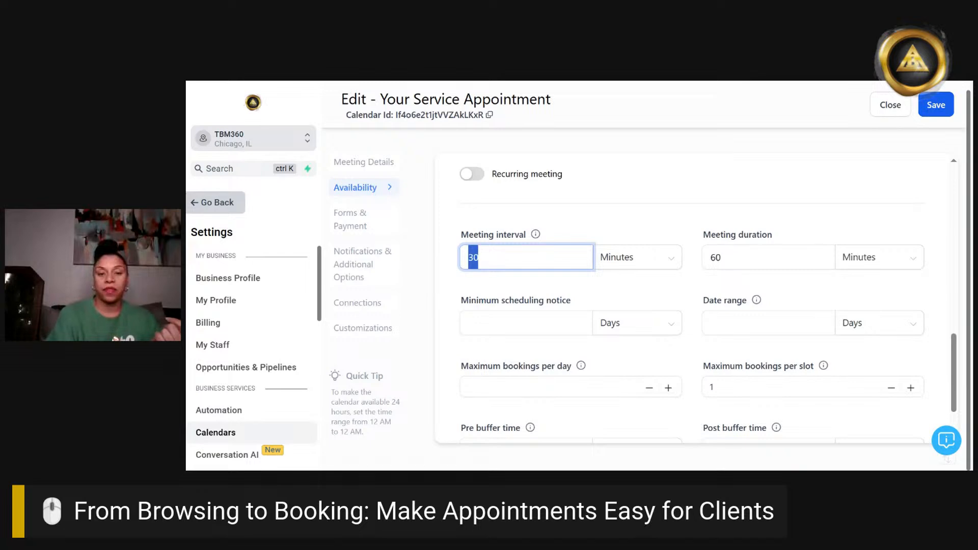
text(60)
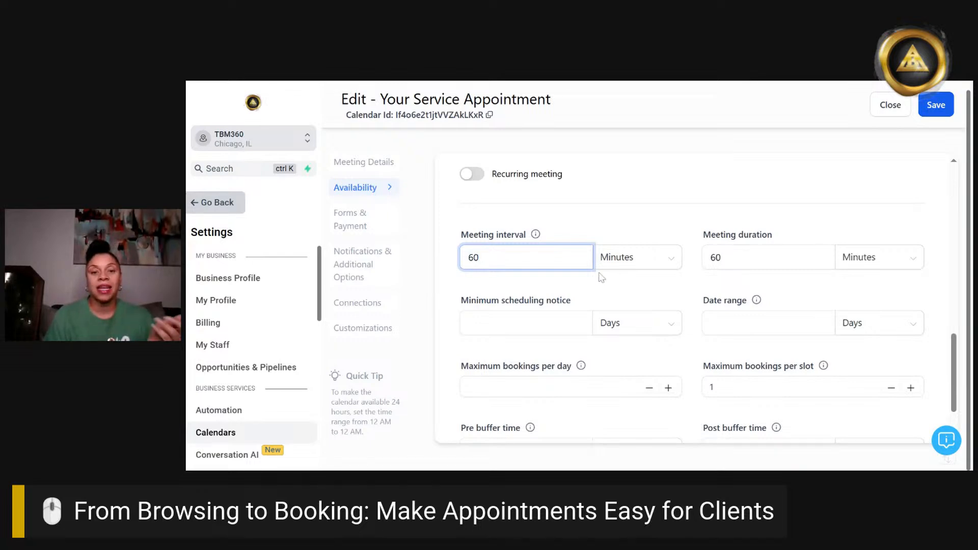
- Set the minimum scheduling notice to 1 day
scroll(598, 277, down, 2)
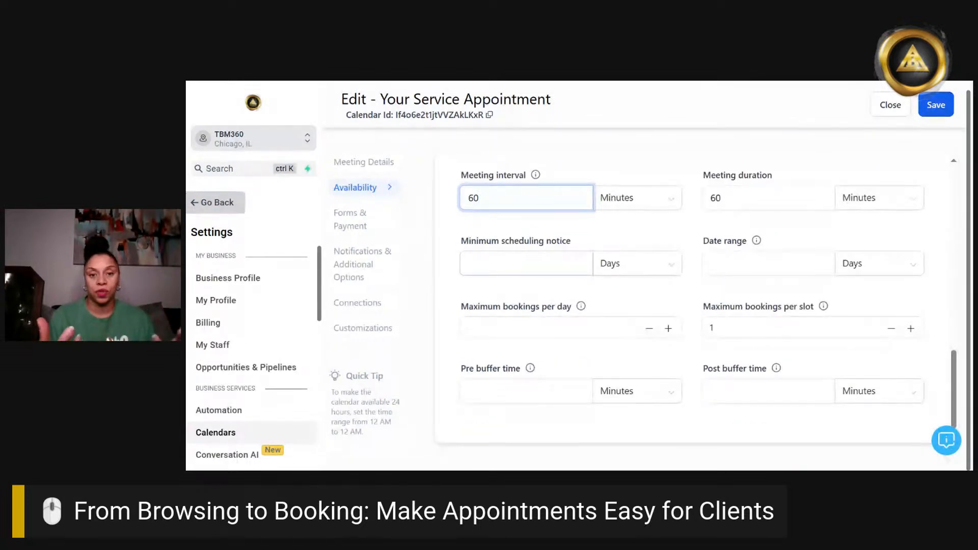
click(510, 263)
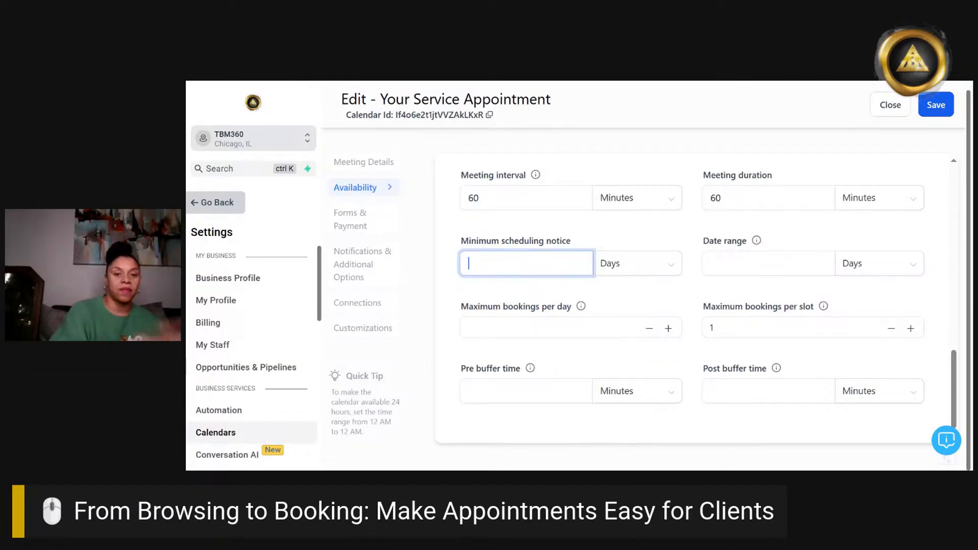
text(1)
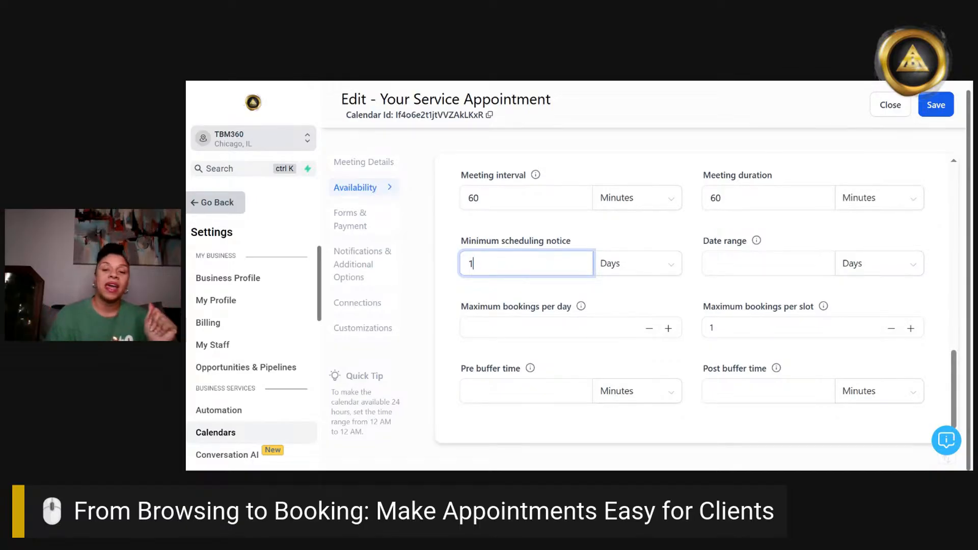
- Set the calendar's date range to 21 days and the maximum bookings per day to 3
click(768, 263)
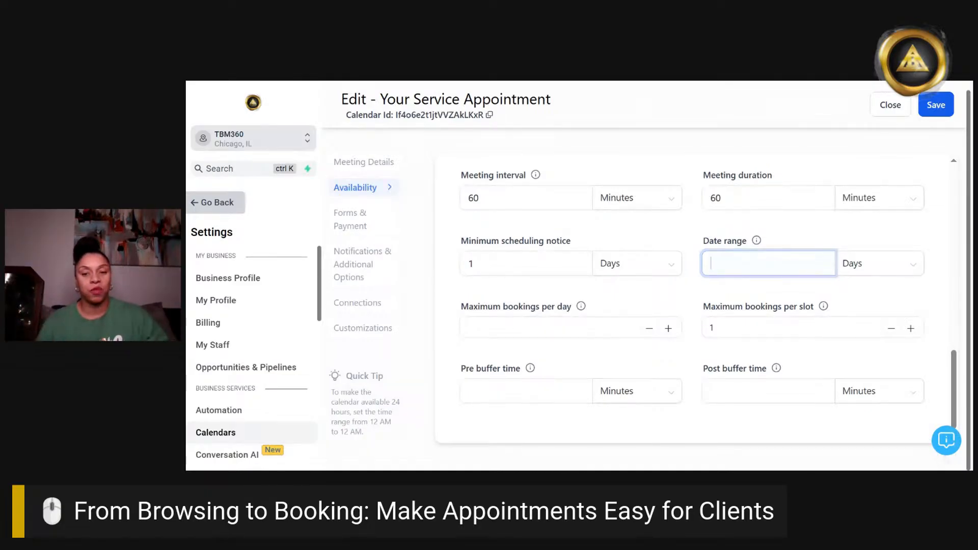
text(21)
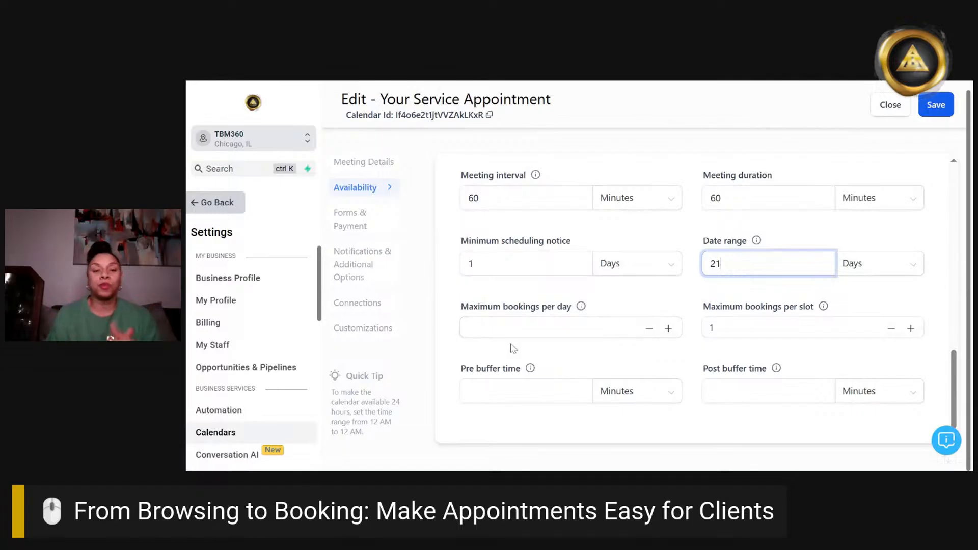
click(512, 328)
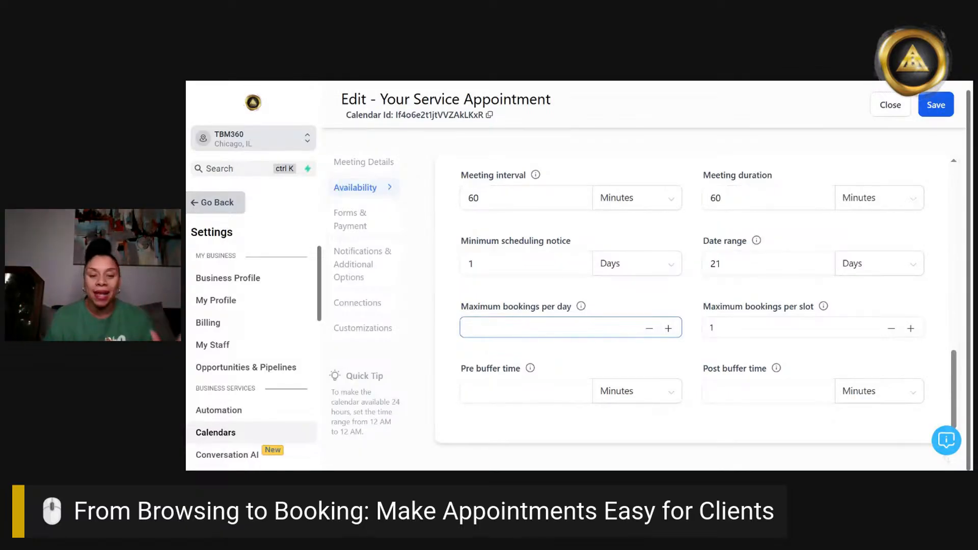
text(3)
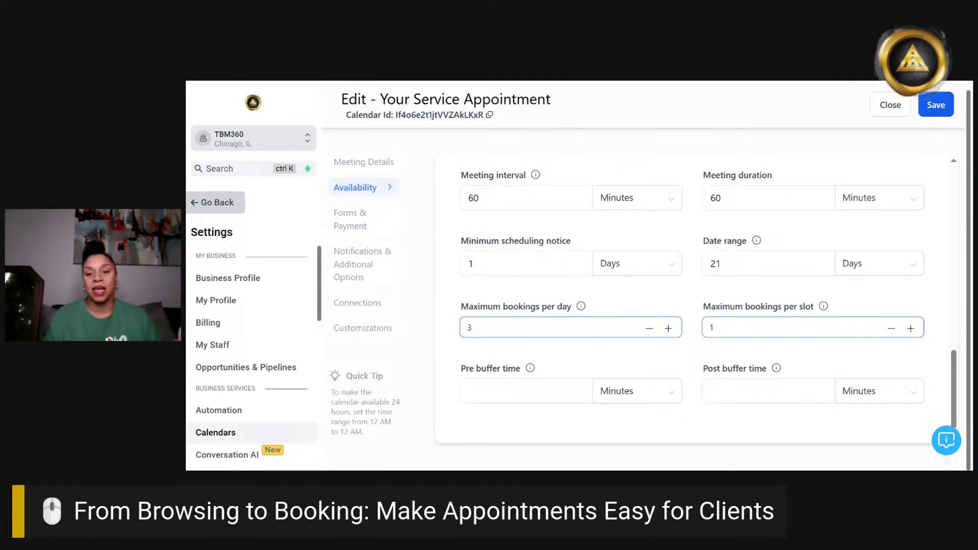
- Raise the maximum bookings per slot to 4
click(912, 336)
click(911, 329)
click(911, 329)
click(911, 329)
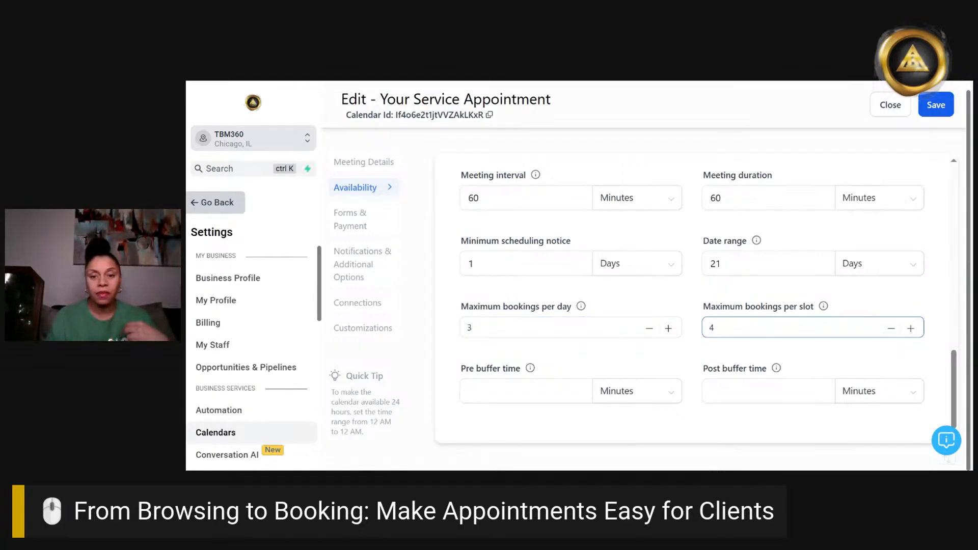
scroll(621, 353, down, 1)
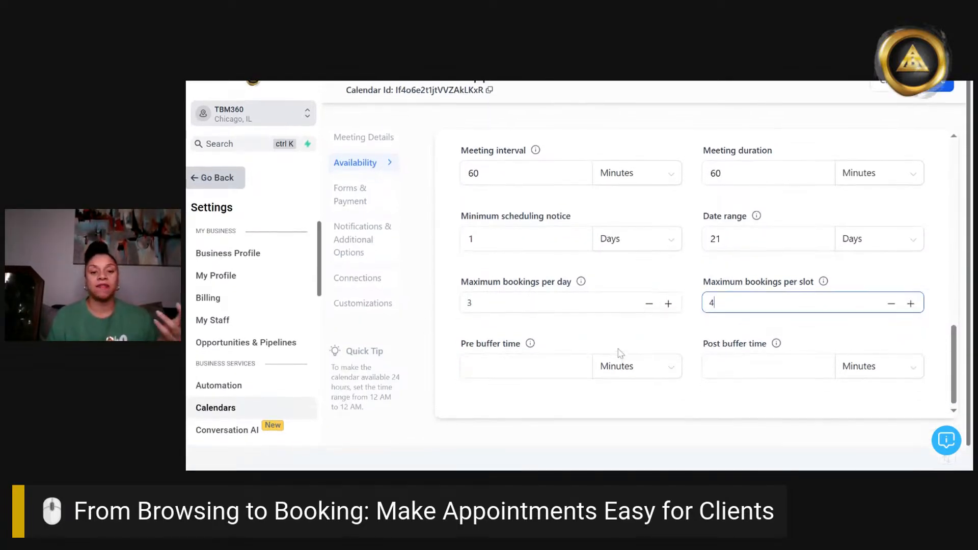
scroll(617, 353, up, 1)
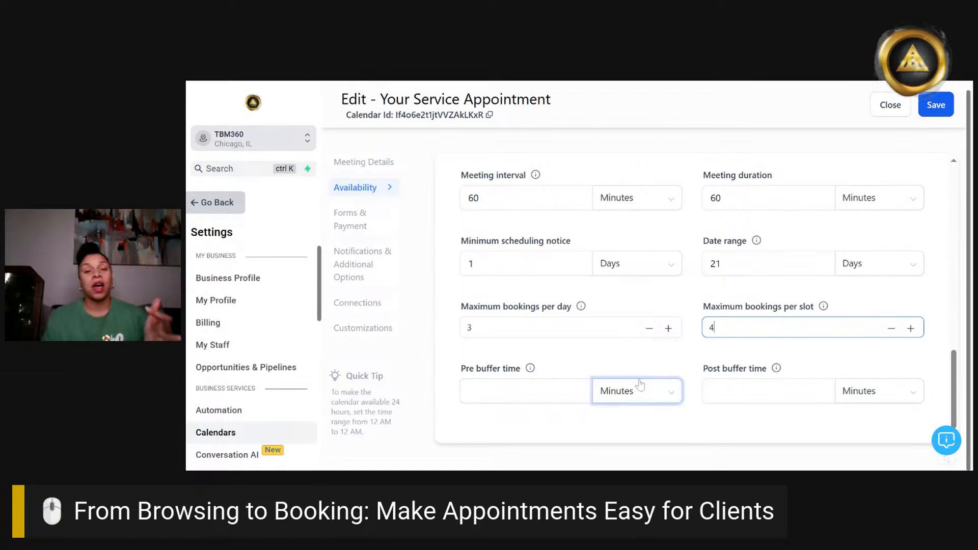
- Set the pre buffer time to 15 minutes and the post buffer time to 30 minutes
click(739, 391)
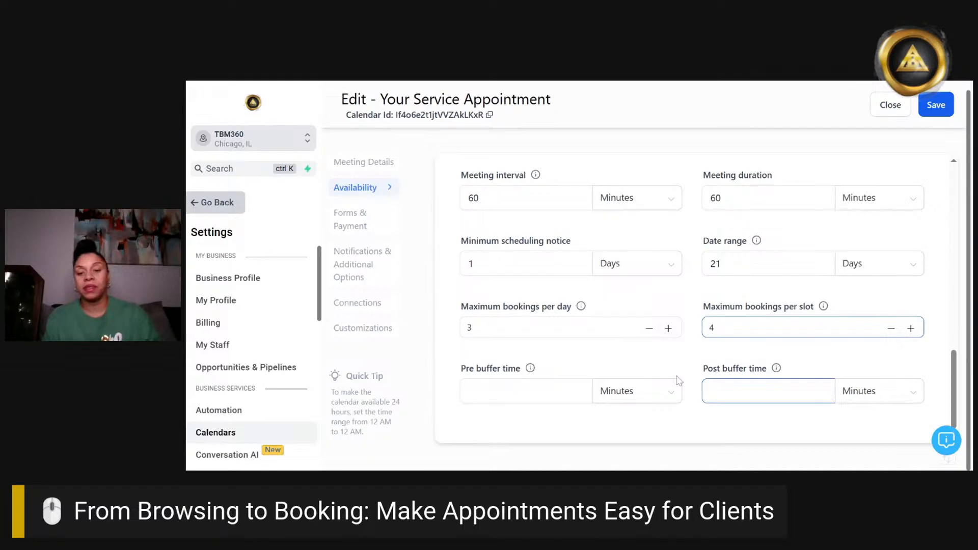
click(560, 391)
text(15)
key(Tab)
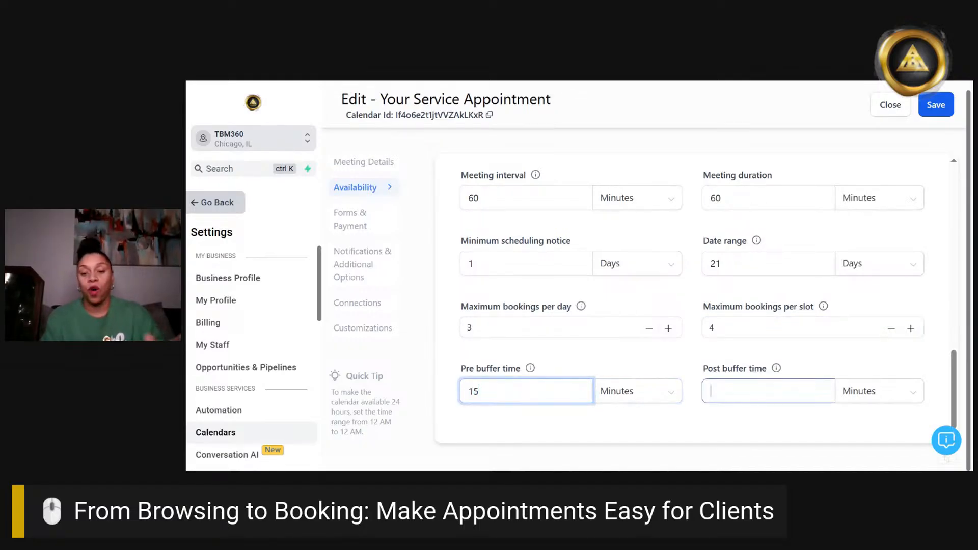
text(30)
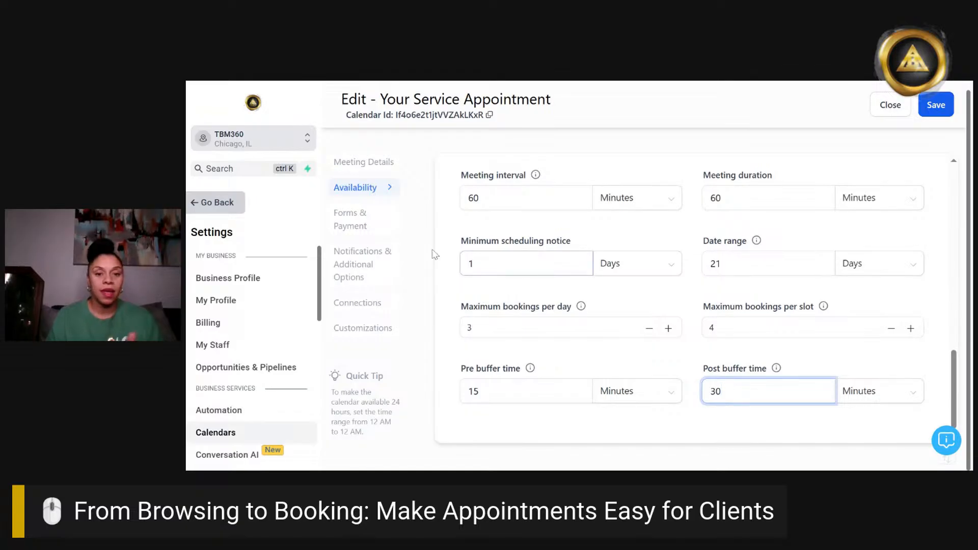
- Open the calendar's form and payment settings and examine the booking forms that can be selected
click(357, 218)
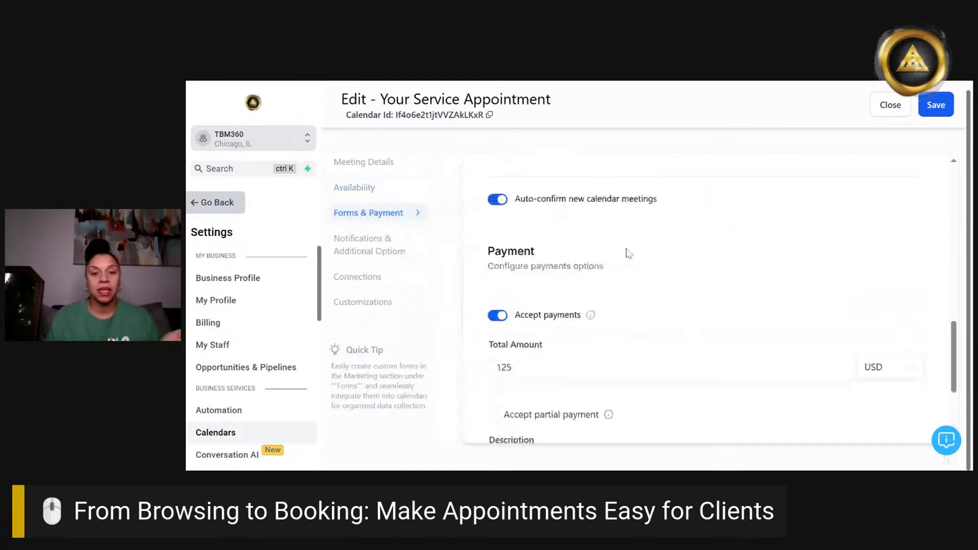
scroll(628, 254, up, 3)
scroll(628, 254, up, 10)
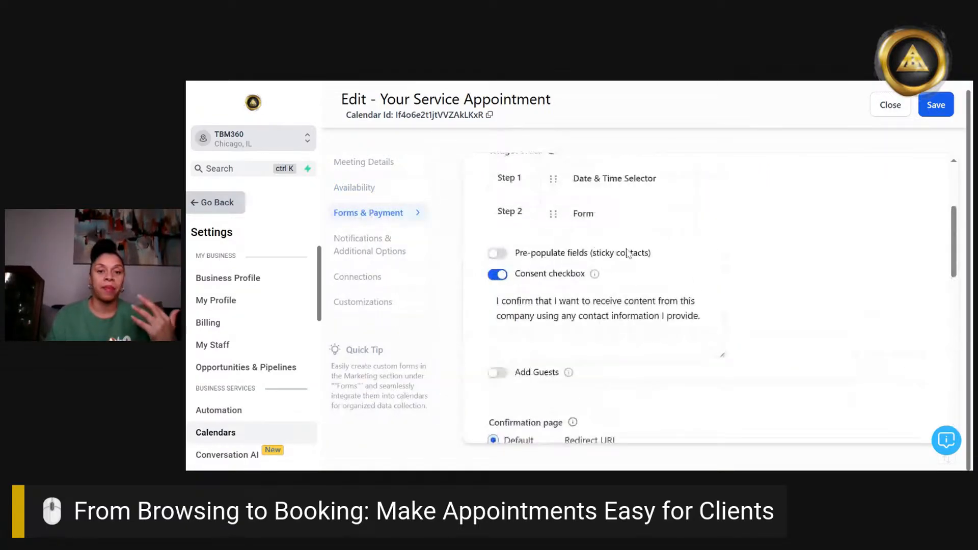
scroll(629, 233, down, 1)
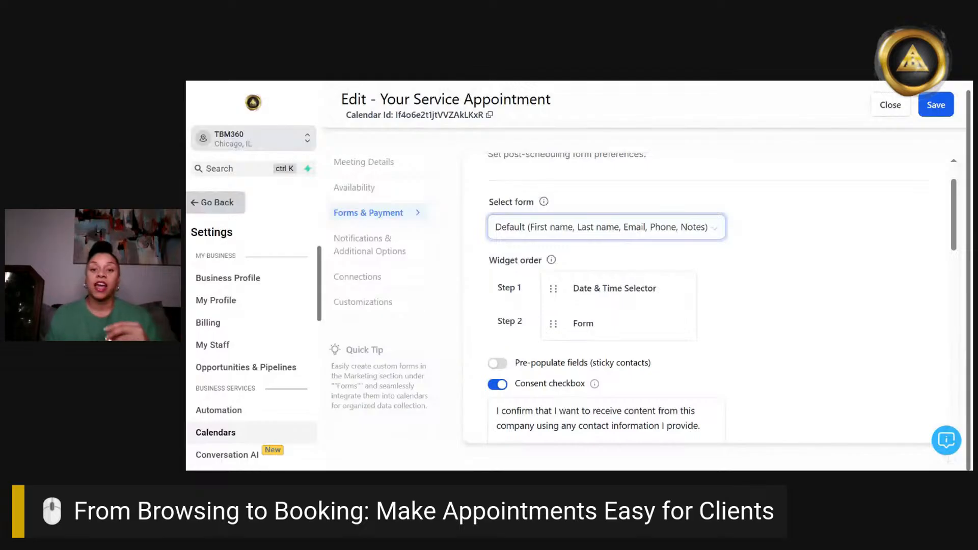
click(631, 233)
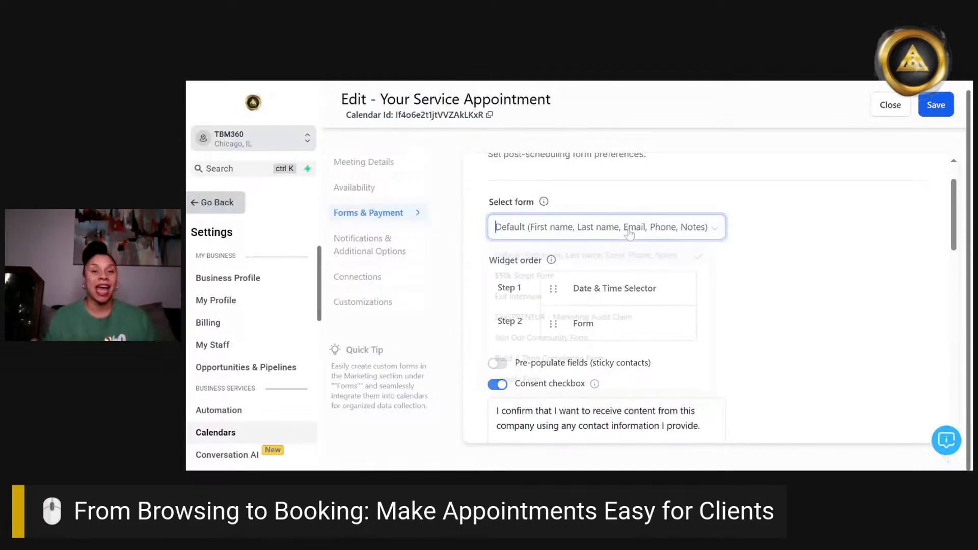
click(672, 220)
click(780, 241)
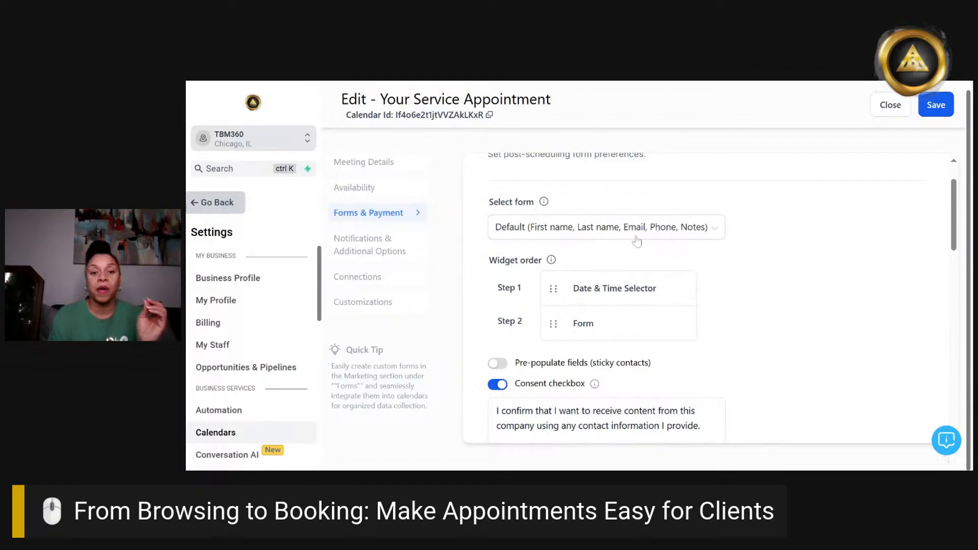
- Enable pre-populated fields for sticky contacts and let bookers add guests
scroll(637, 241, down, 3)
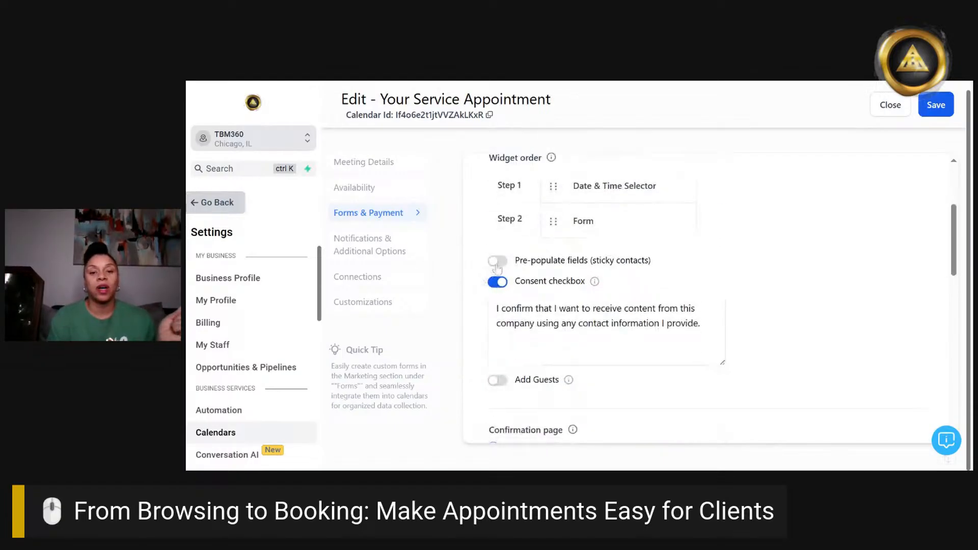
click(500, 264)
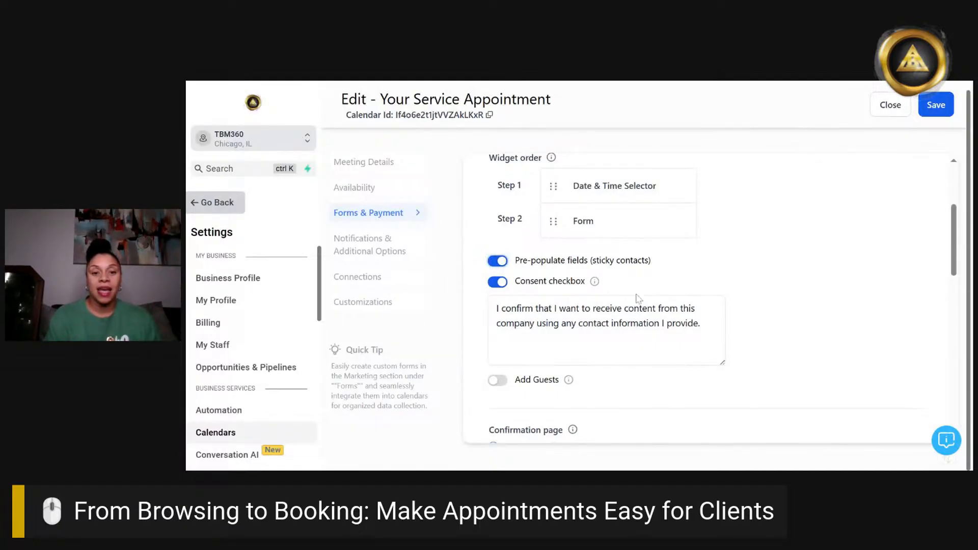
scroll(637, 306, down, 1)
scroll(638, 306, down, 1)
scroll(499, 275, down, 1)
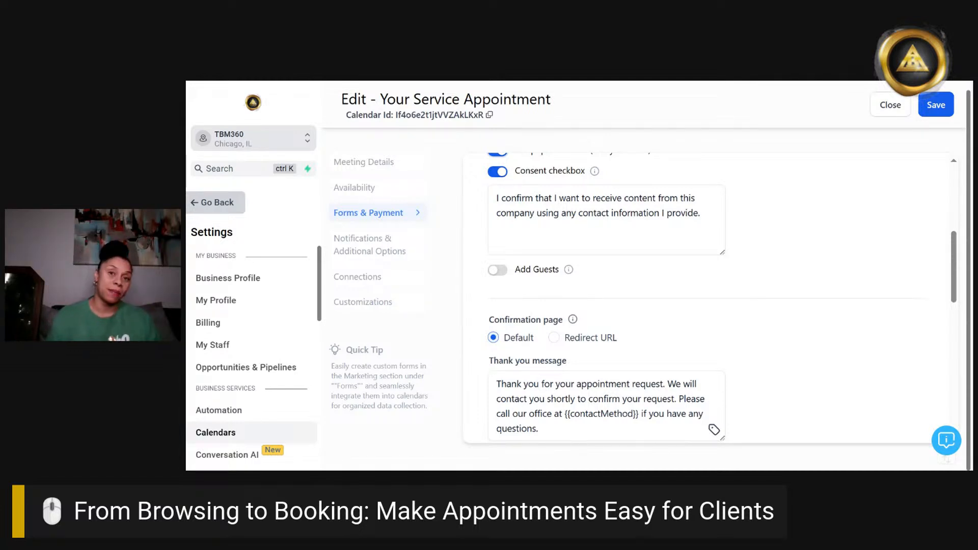
click(498, 271)
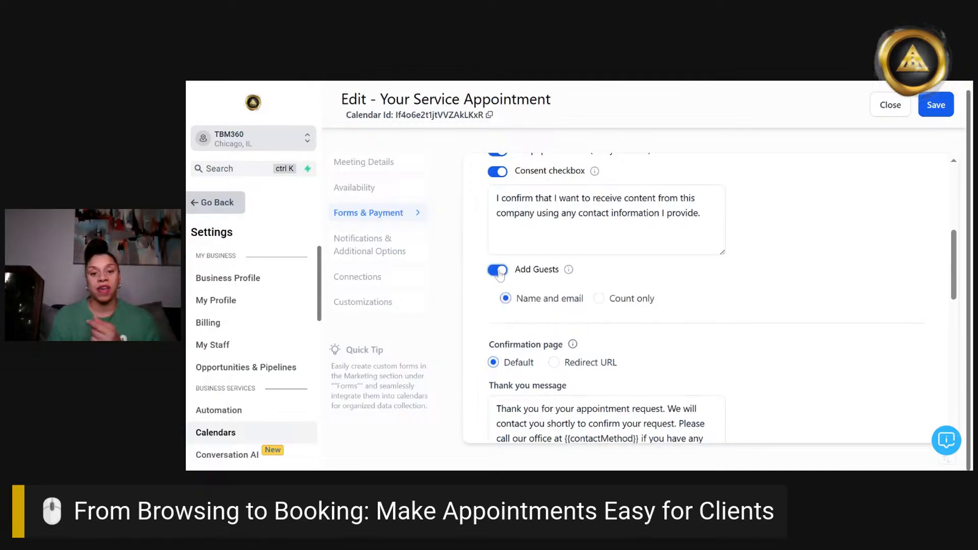
- In the notification options, allow Google calendar to send invitation or update emails to attendees, and review the cancellation and reschedule policy
scroll(634, 301, down, 5)
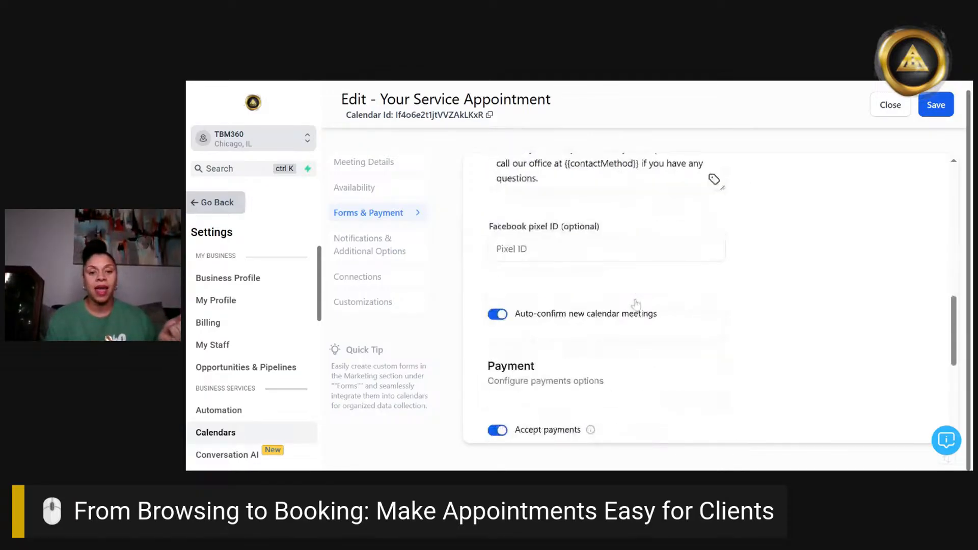
scroll(636, 304, down, 5)
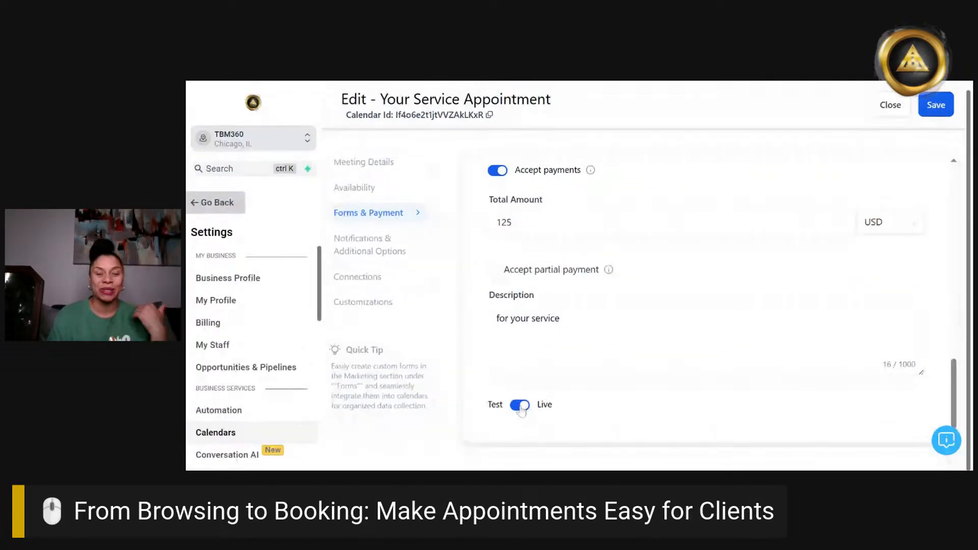
click(370, 249)
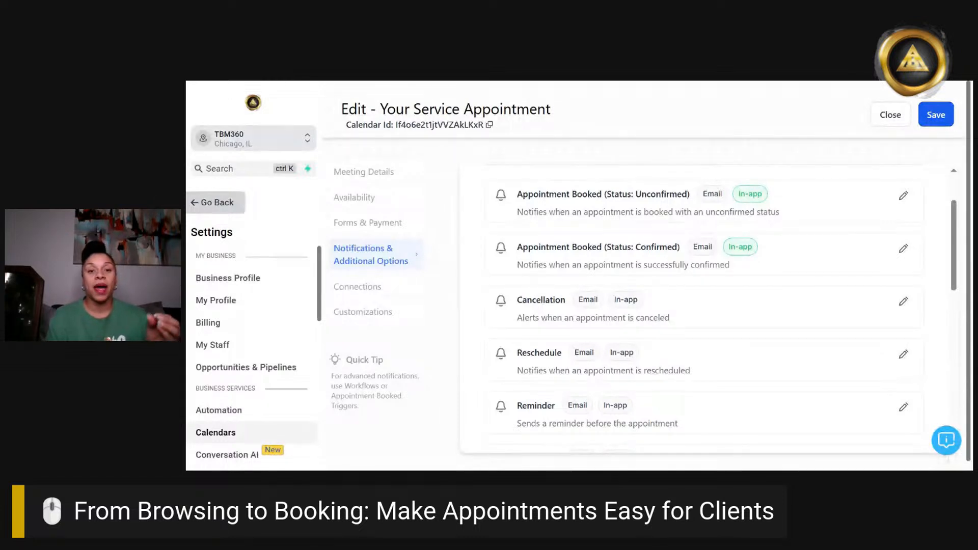
scroll(706, 308, down, 2)
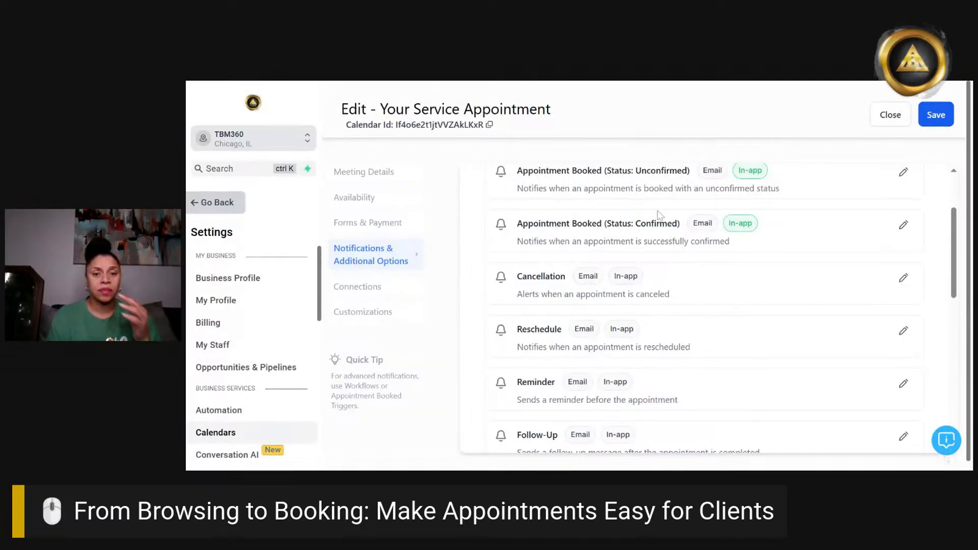
scroll(660, 237, down, 2)
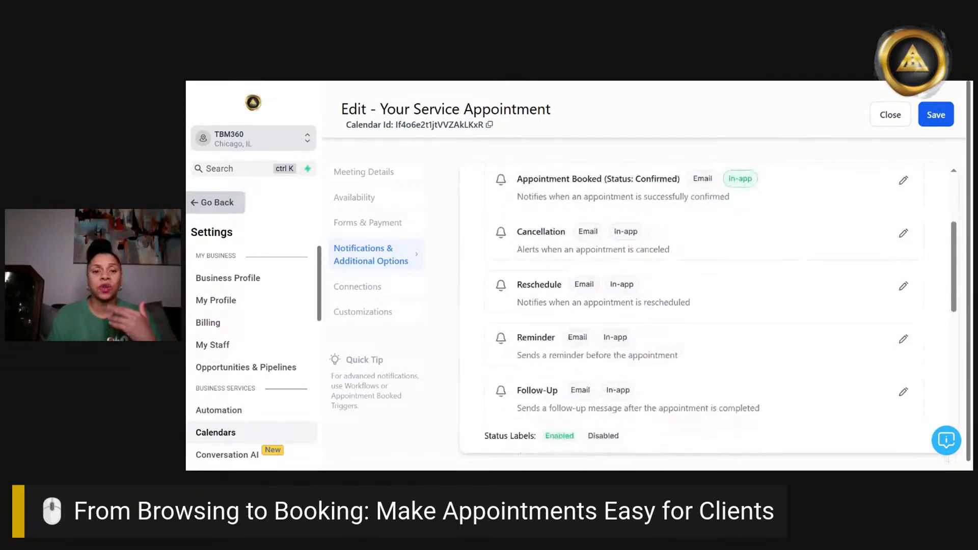
scroll(720, 307, down, 2)
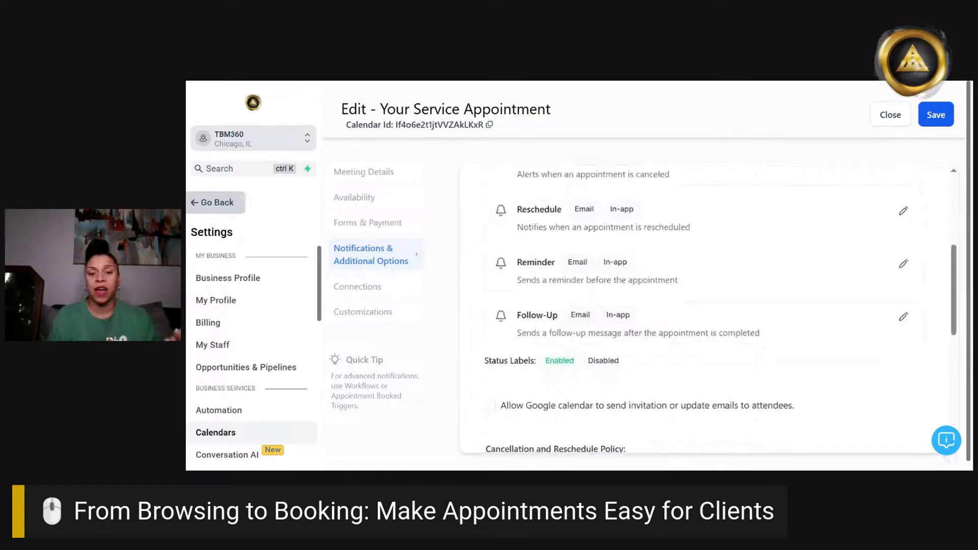
scroll(709, 305, down, 3)
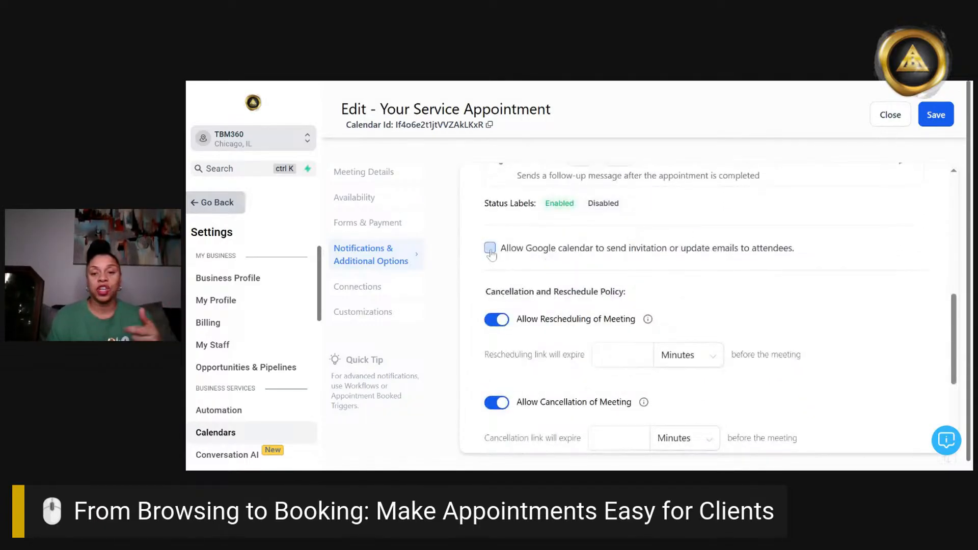
click(489, 248)
scroll(683, 262, up, 4)
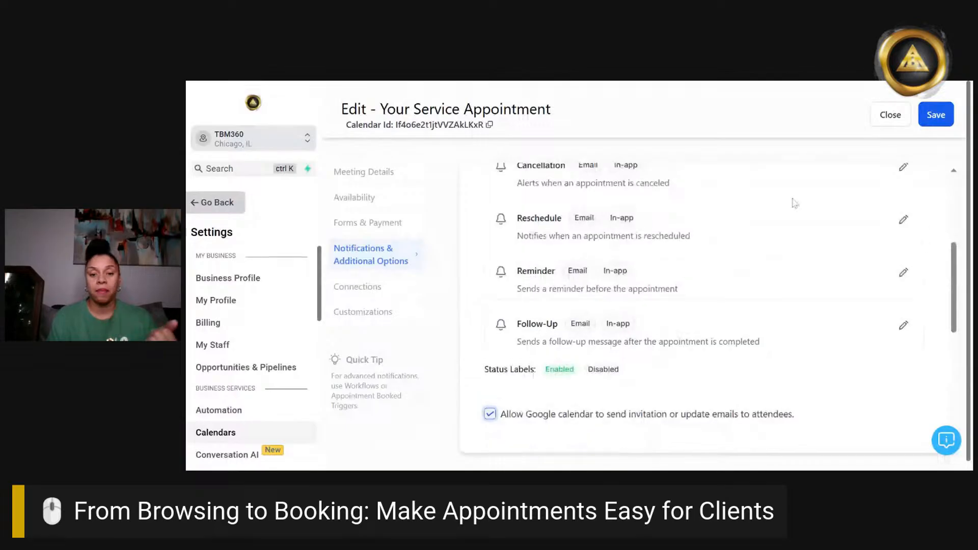
scroll(749, 261, up, 5)
scroll(744, 260, down, 13)
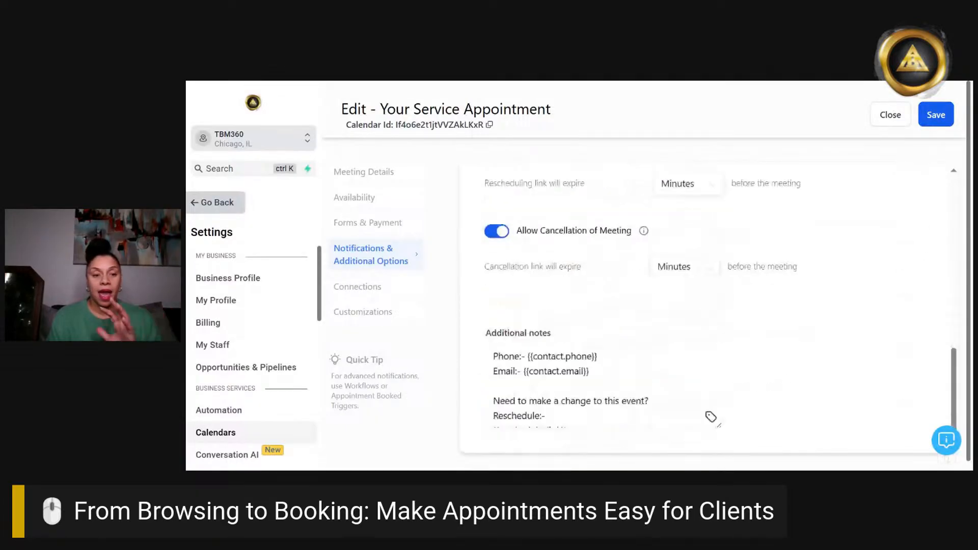
scroll(576, 275, down, 1)
- Link the booking calendar to the external TBM Meetings calendar in the connection settings
click(359, 279)
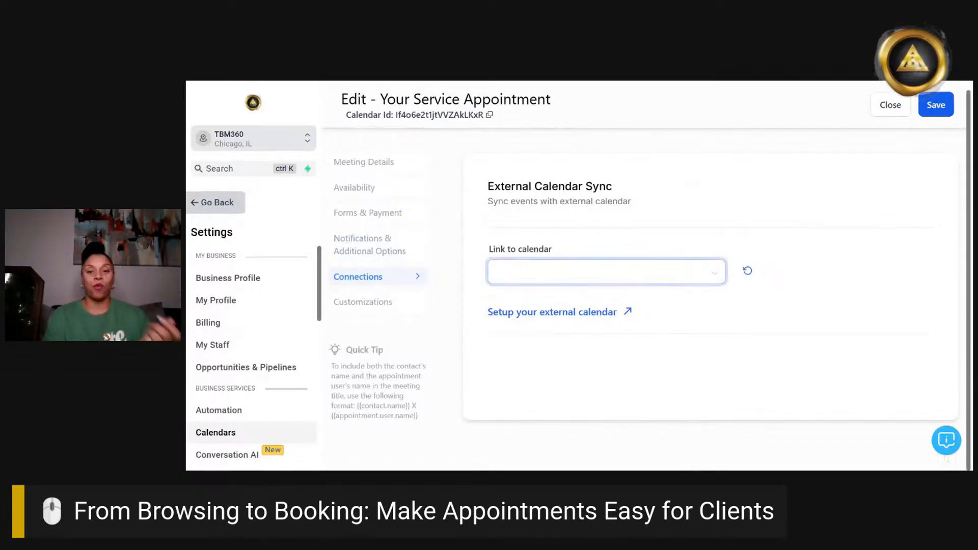
click(666, 273)
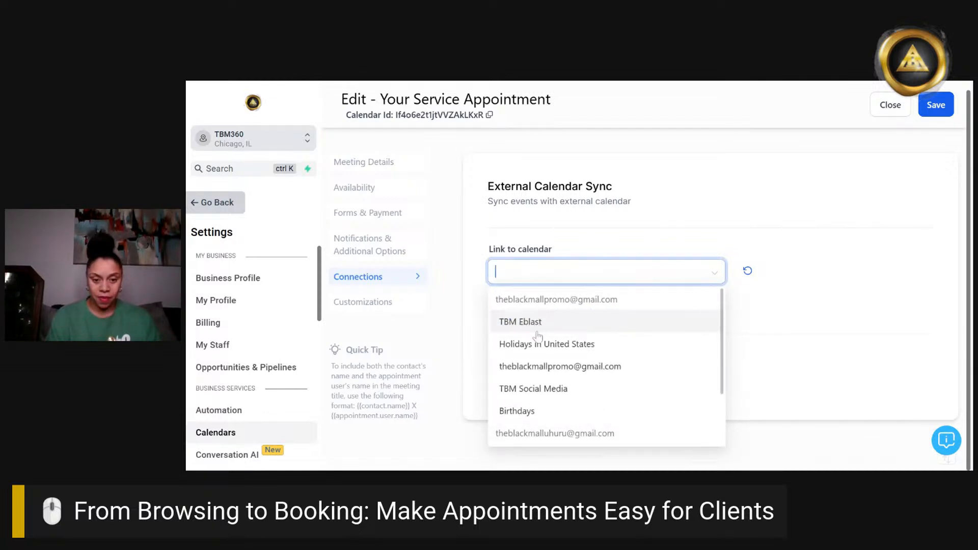
scroll(561, 390, down, 3)
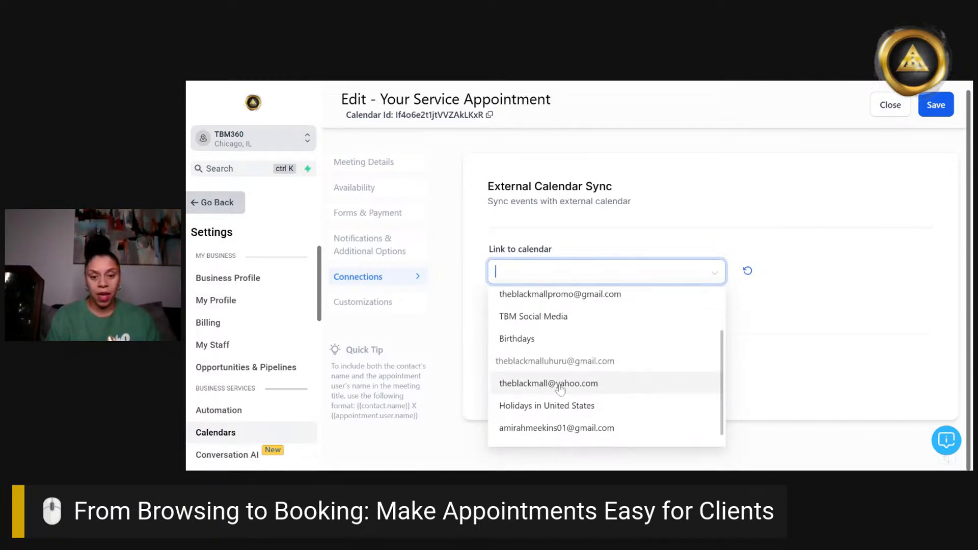
click(525, 446)
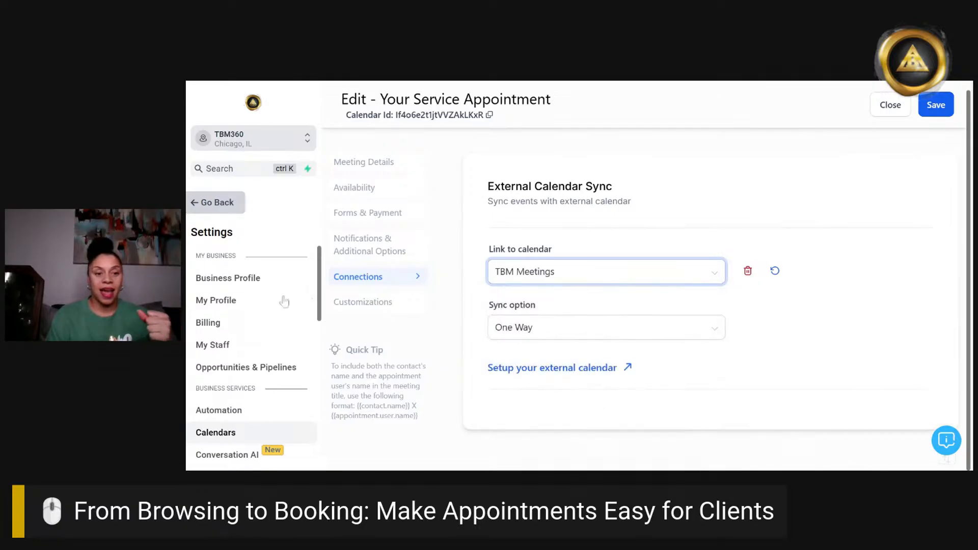
- Review the calendar's customizations, including cover image, widget style, colors, button text and custom code, and save the calendar
click(363, 303)
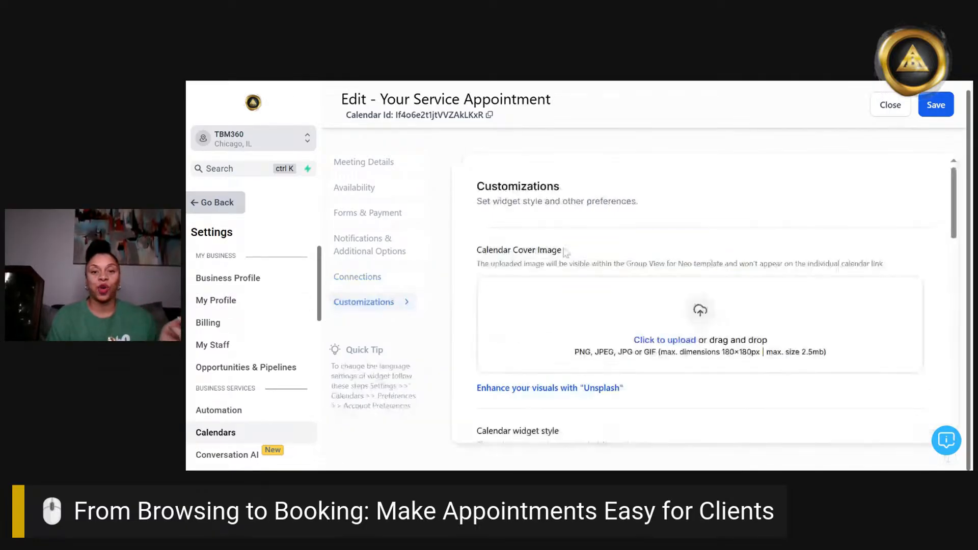
scroll(657, 253, down, 3)
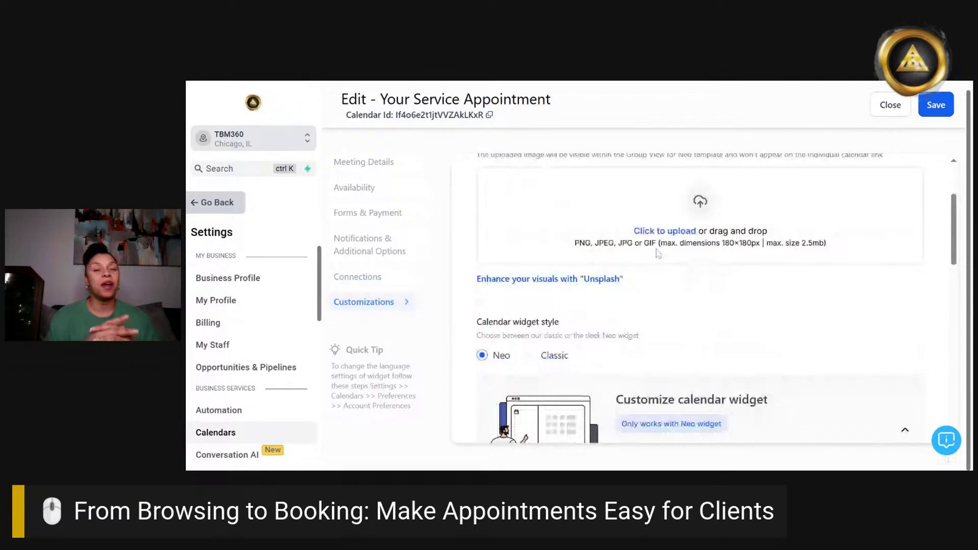
scroll(657, 253, down, 1)
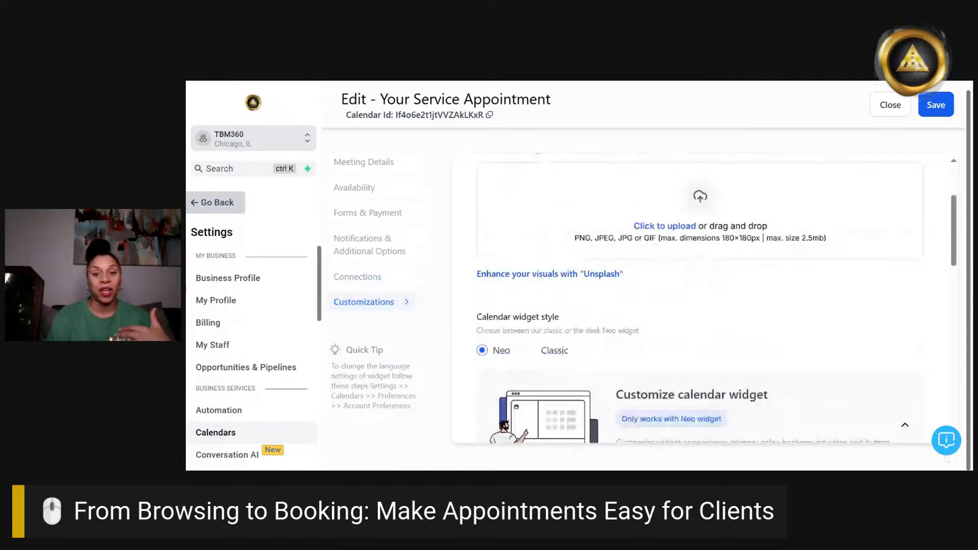
scroll(714, 255, up, 1)
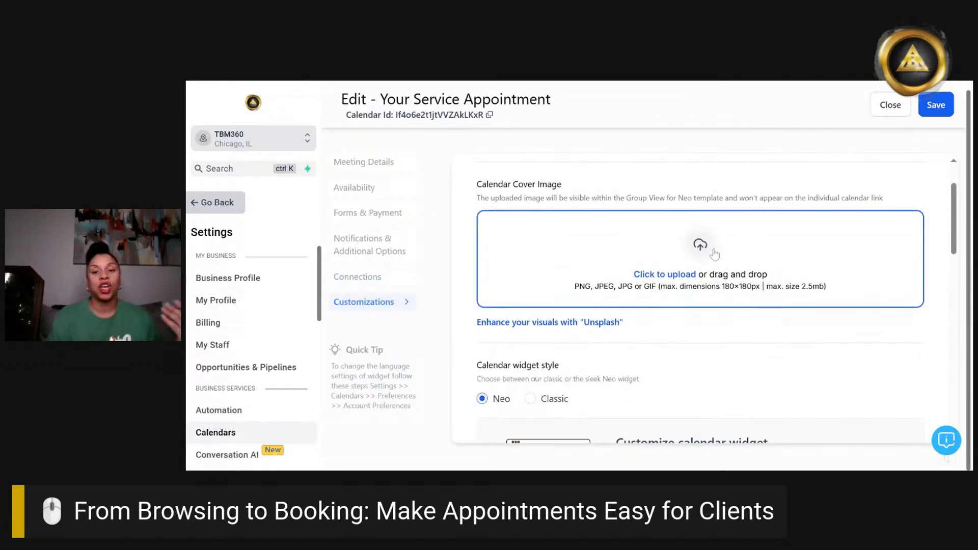
scroll(715, 254, down, 6)
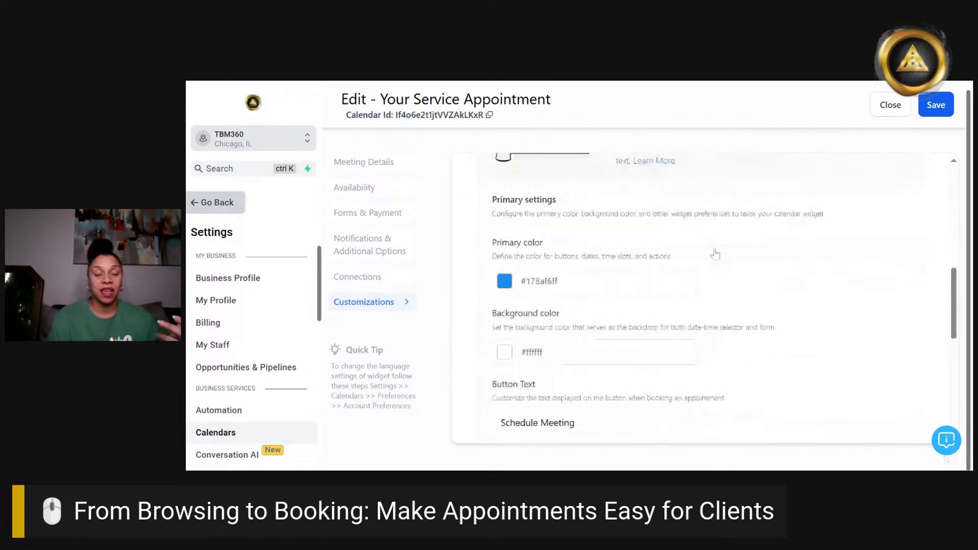
scroll(628, 266, down, 1)
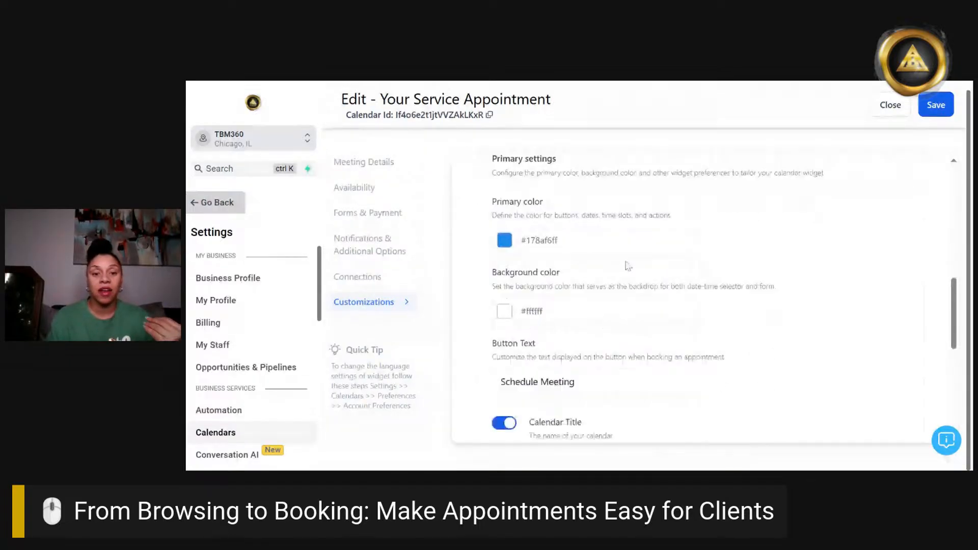
scroll(628, 266, down, 5)
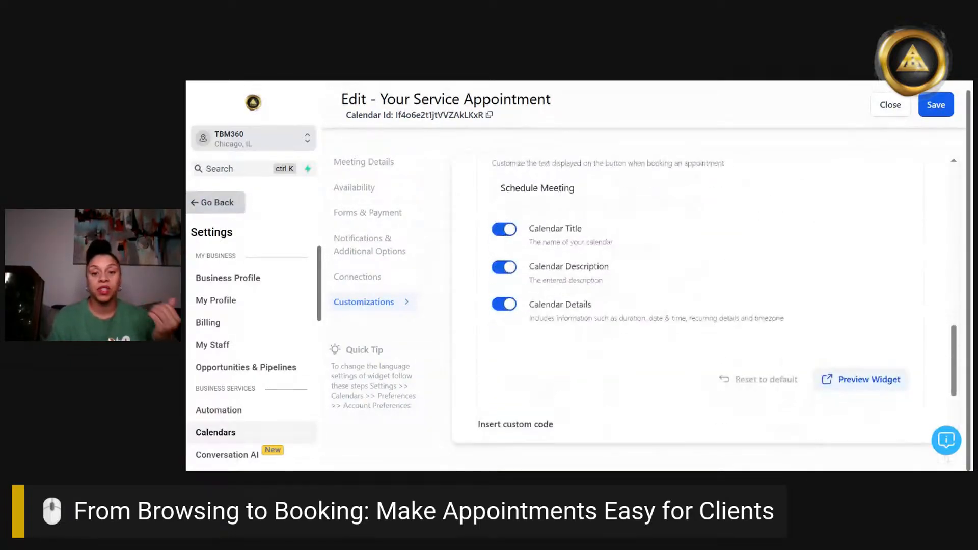
scroll(703, 296, down, 3)
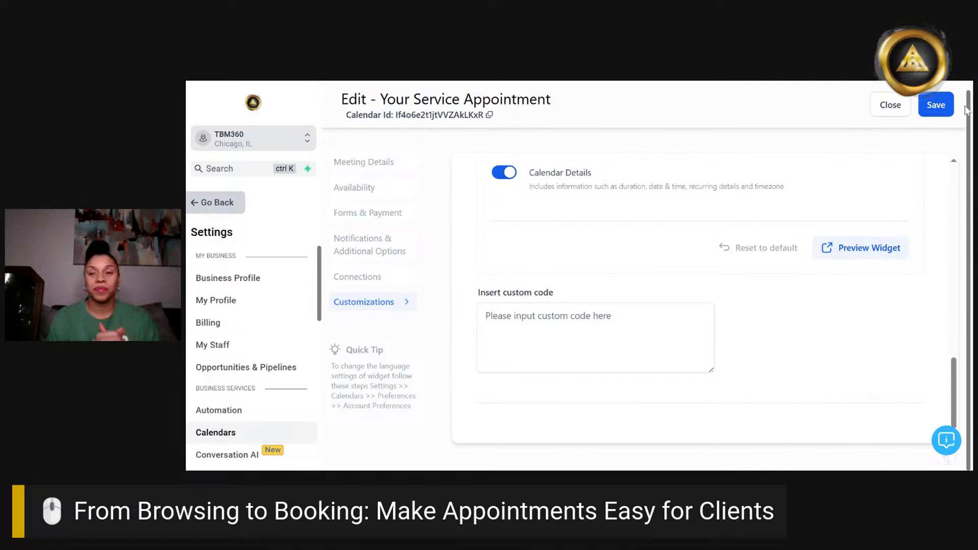
click(938, 108)
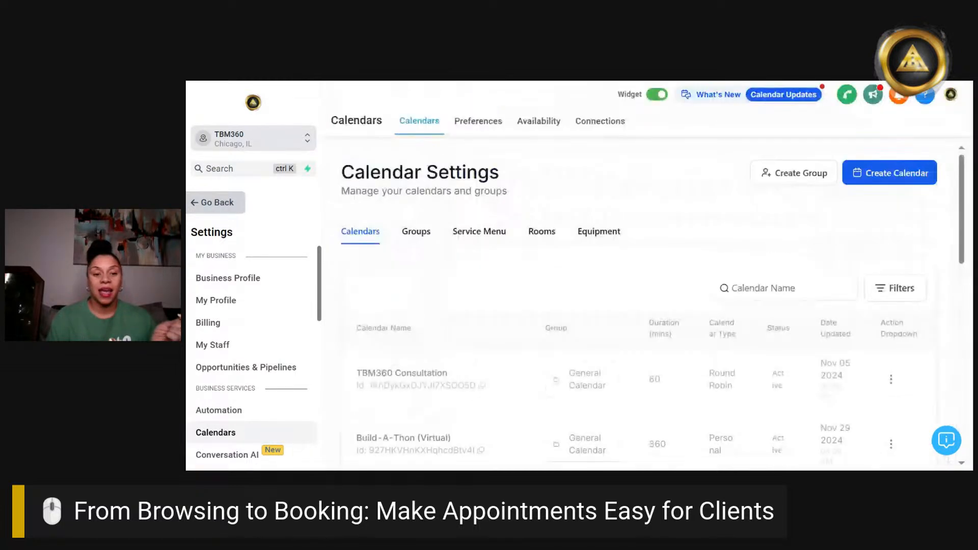
- Search the calendar list for "your" to find the new service appointment calendar
scroll(705, 338, down, 3)
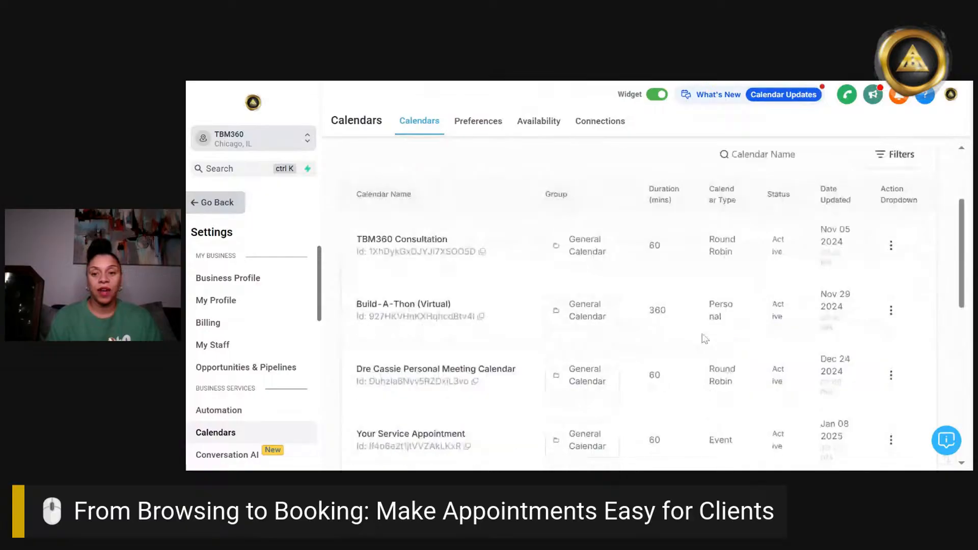
scroll(705, 338, up, 3)
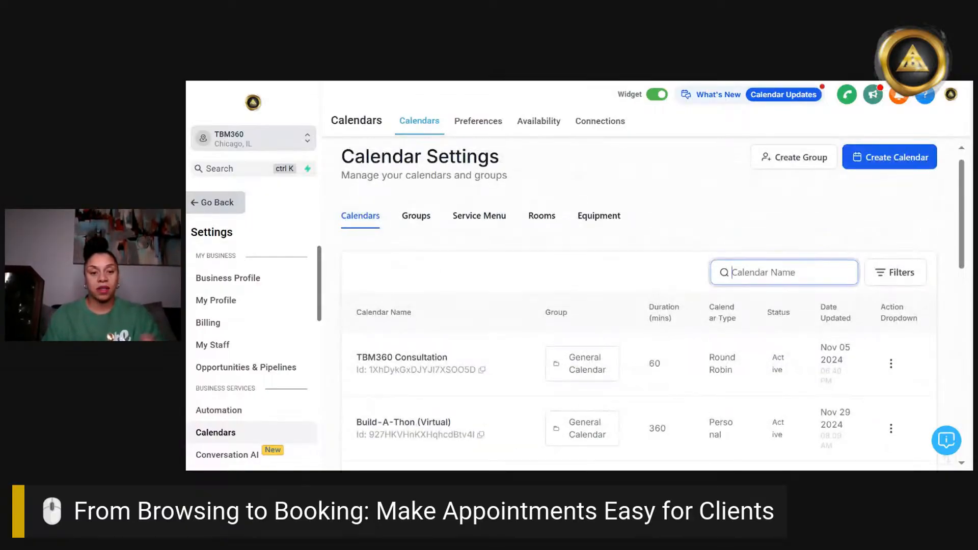
text(your)
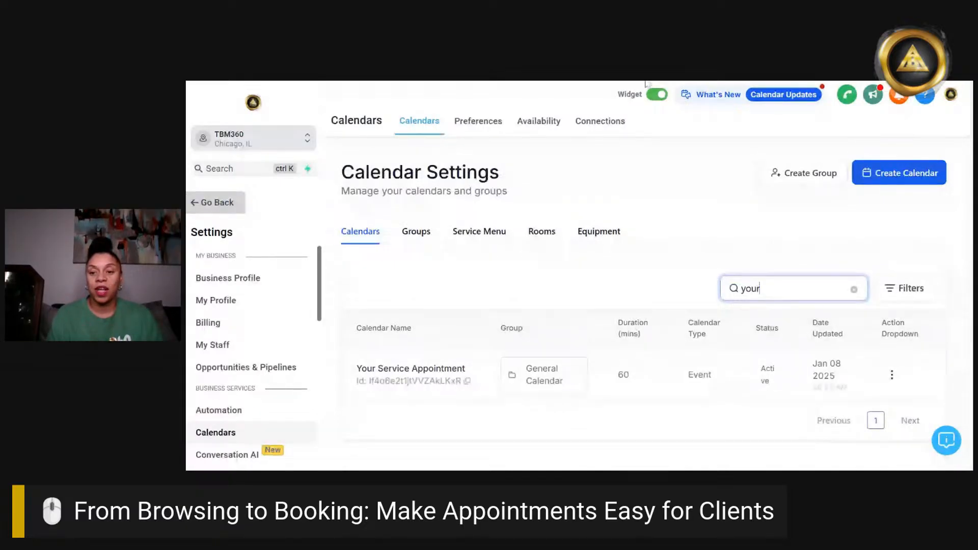
- Open the sharing options of Your Service Appointment and examine its embed code and scheduling links
click(892, 376)
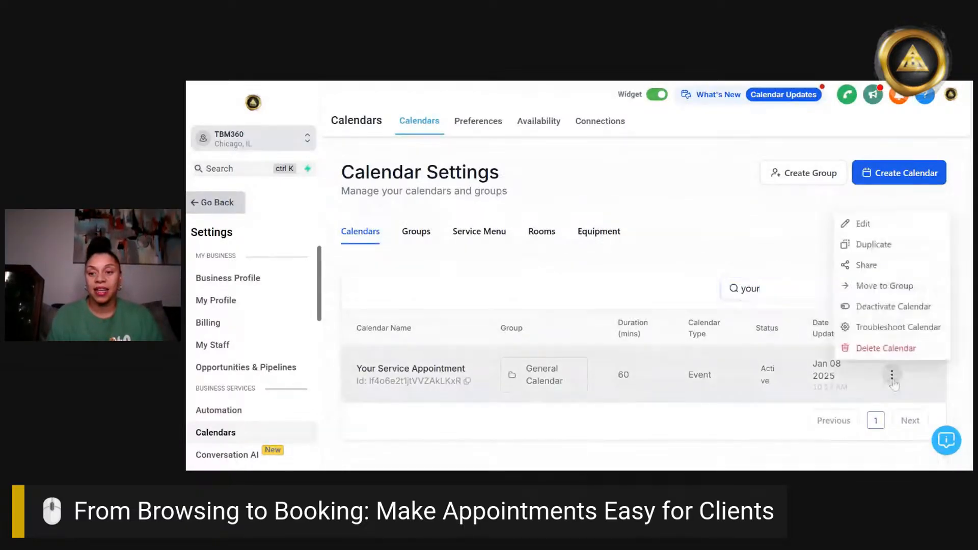
click(866, 265)
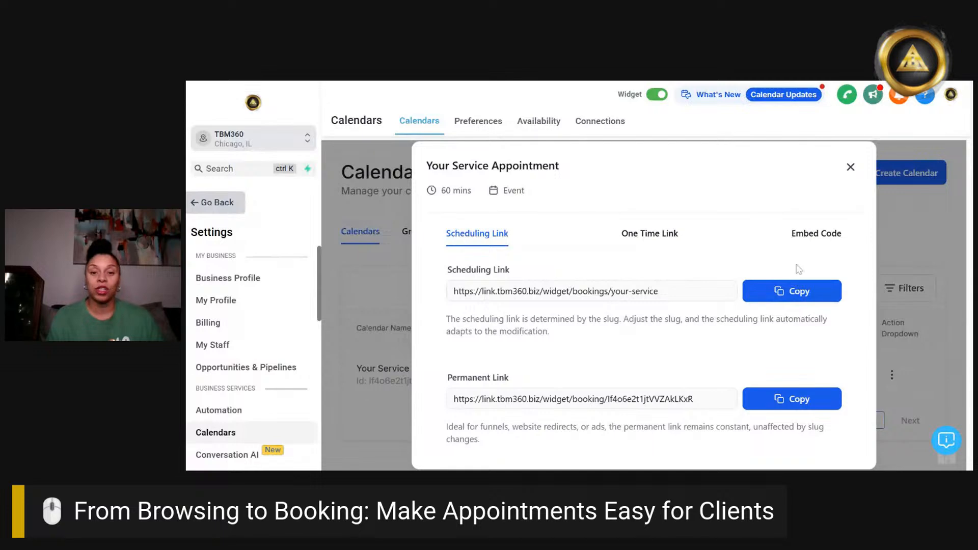
click(812, 238)
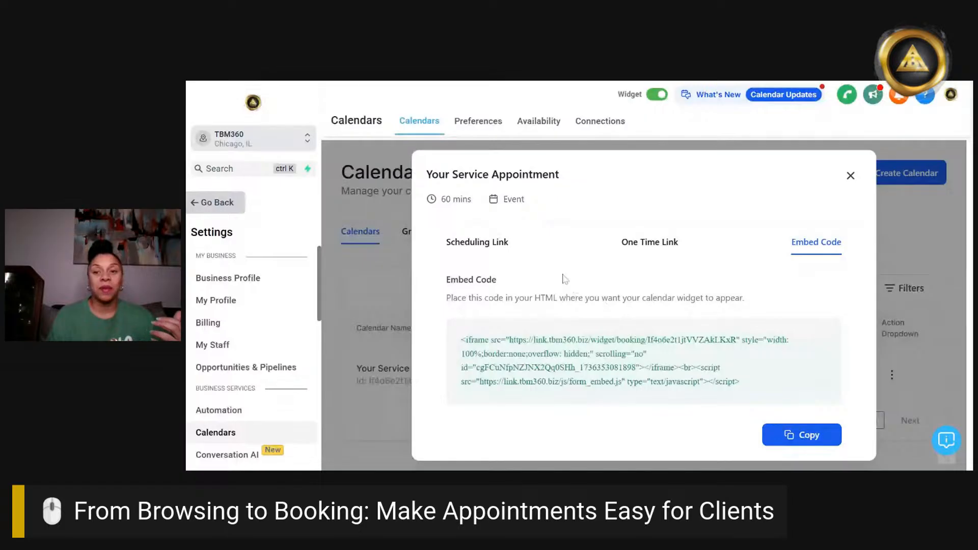
click(497, 242)
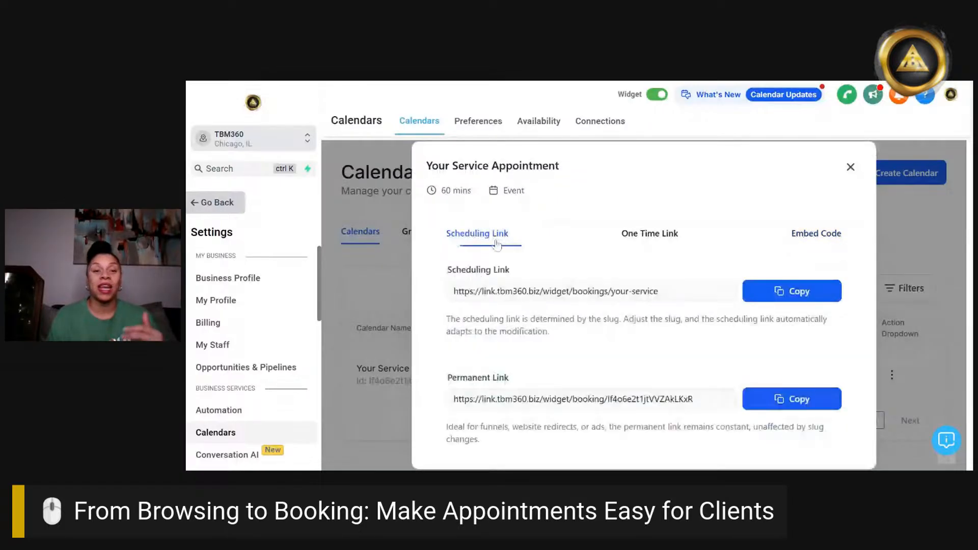
click(851, 168)
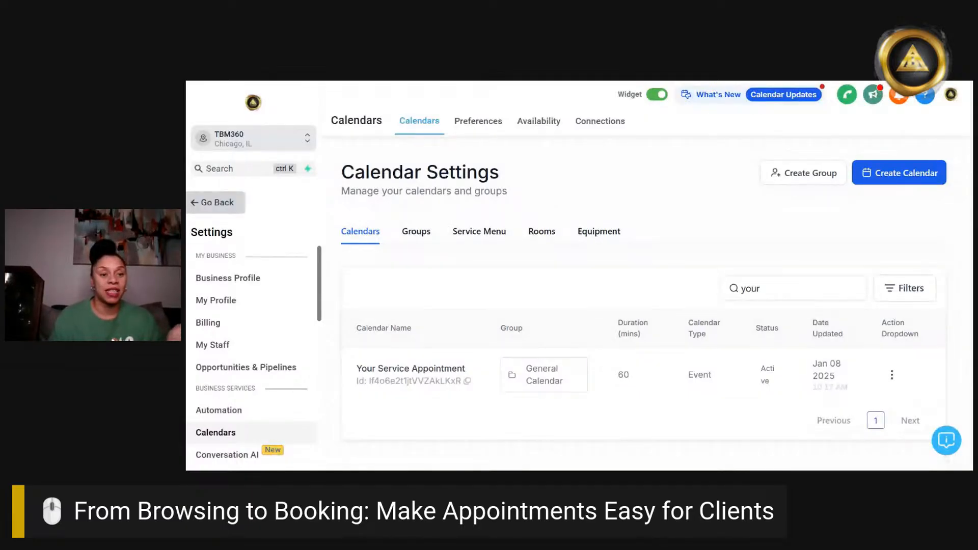
- Leave the settings area and open the automation workflow list
click(213, 203)
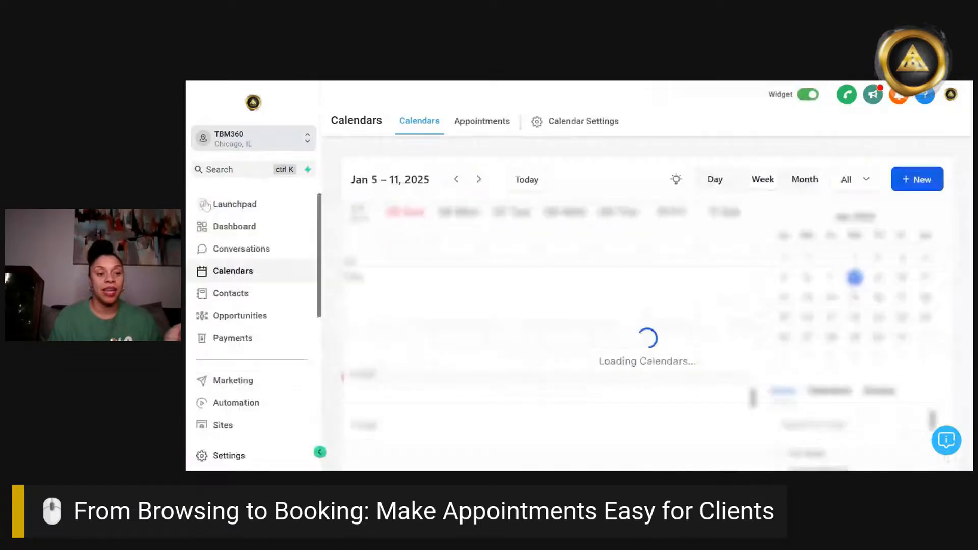
scroll(261, 397, down, 3)
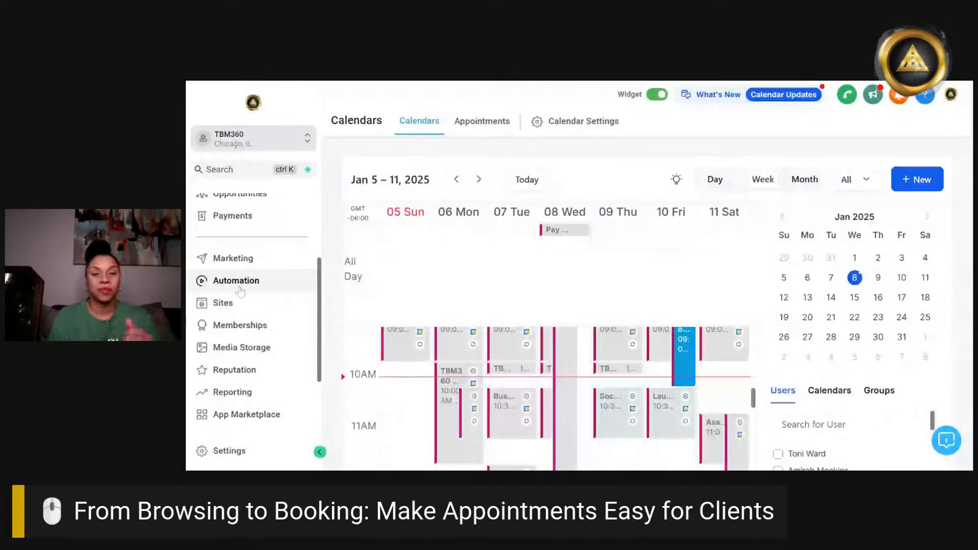
click(241, 292)
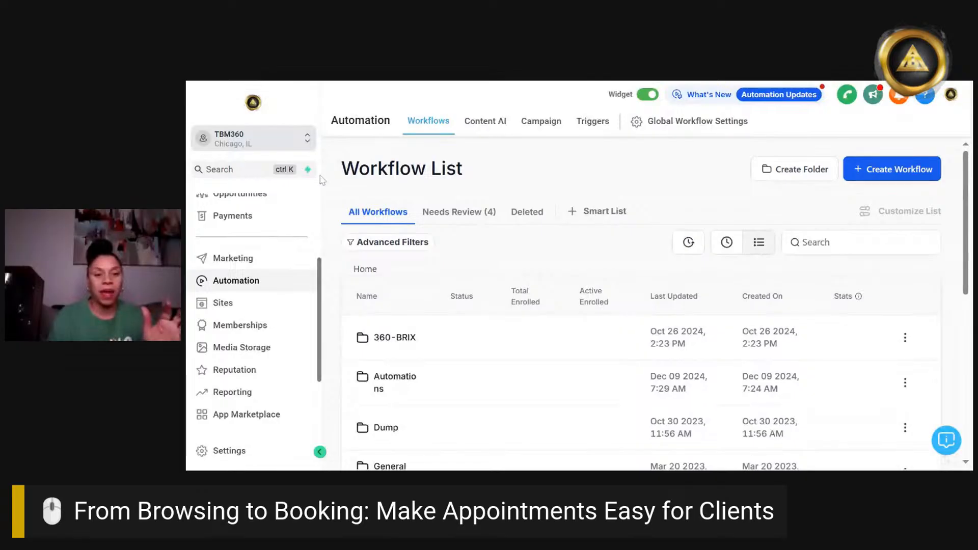
scroll(432, 293, down, 1)
scroll(432, 293, up, 1)
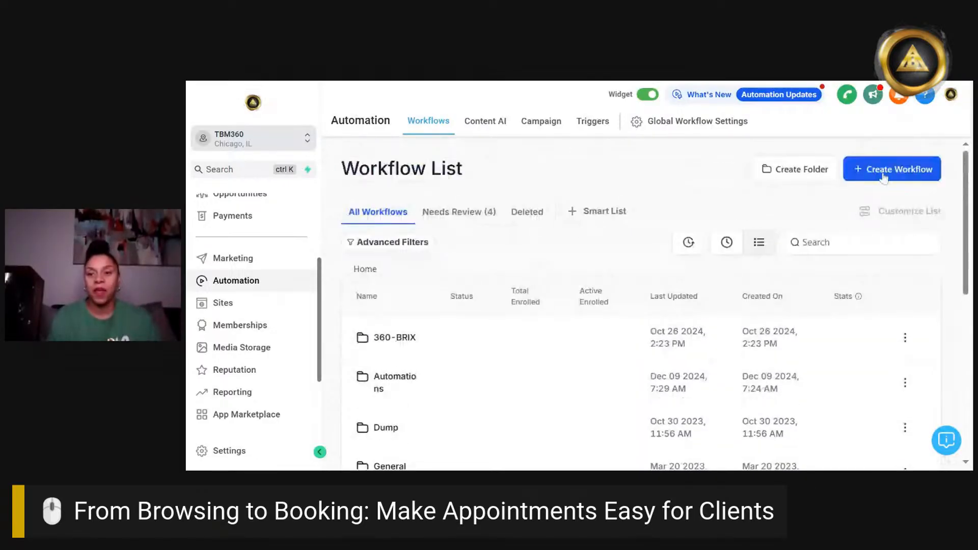
- Create a workflow from the Appointment Confirmation + Reminder + Survey + Review Request recipe and accept the If/Else conditions upgrade
click(886, 176)
click(892, 200)
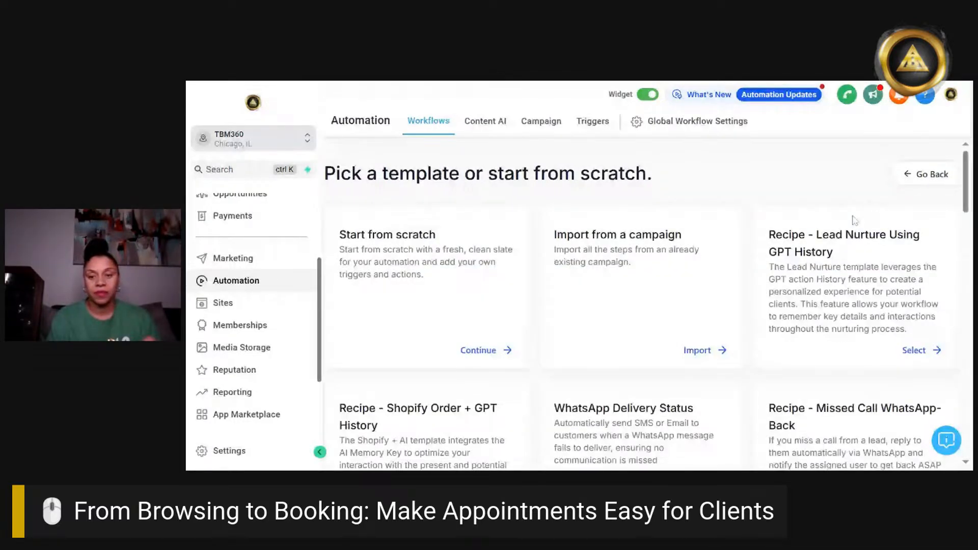
scroll(674, 340, down, 5)
scroll(675, 339, down, 4)
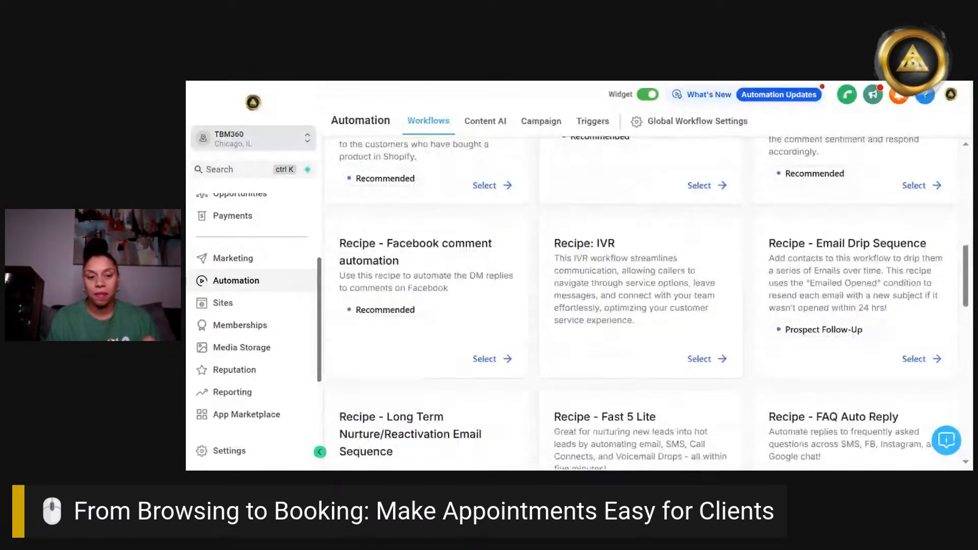
scroll(674, 339, down, 3)
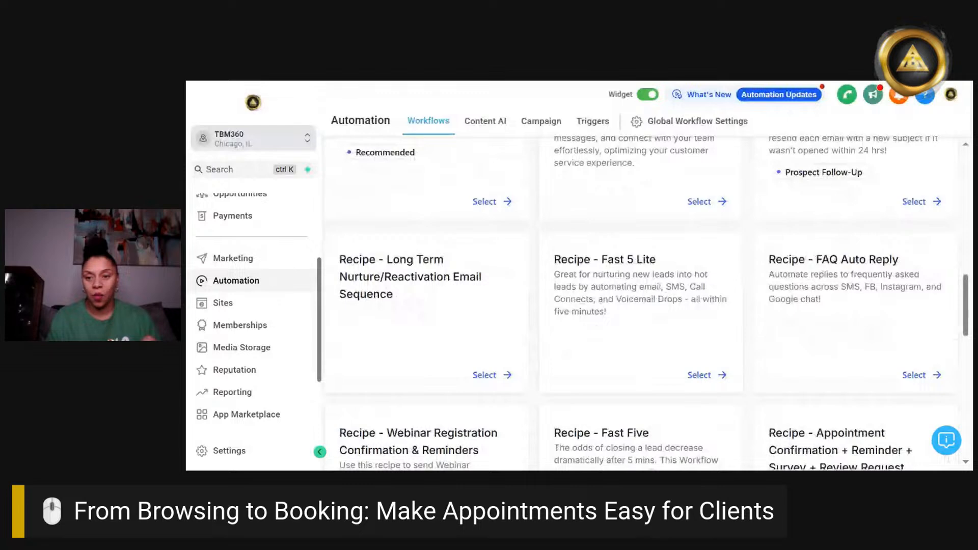
scroll(674, 340, down, 3)
scroll(674, 339, down, 2)
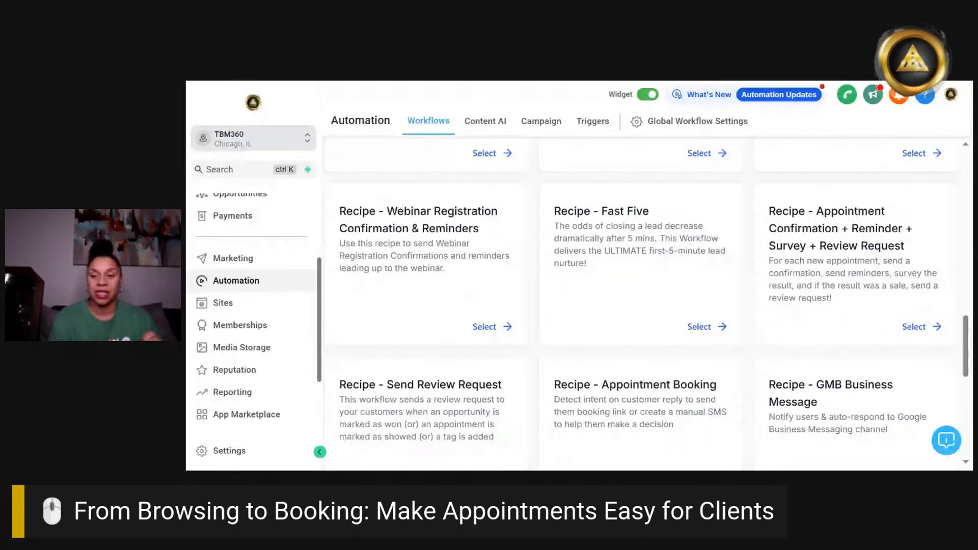
click(922, 328)
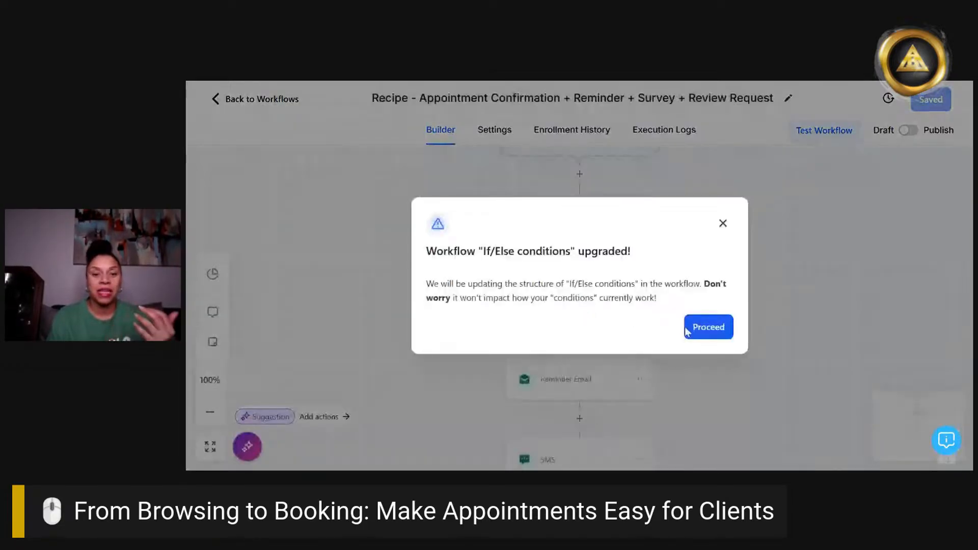
click(691, 330)
- Examine the recipe workflow's sequence of confirmation, reminders, waits, internal notification and trigger link branches
scroll(664, 313, up, 2)
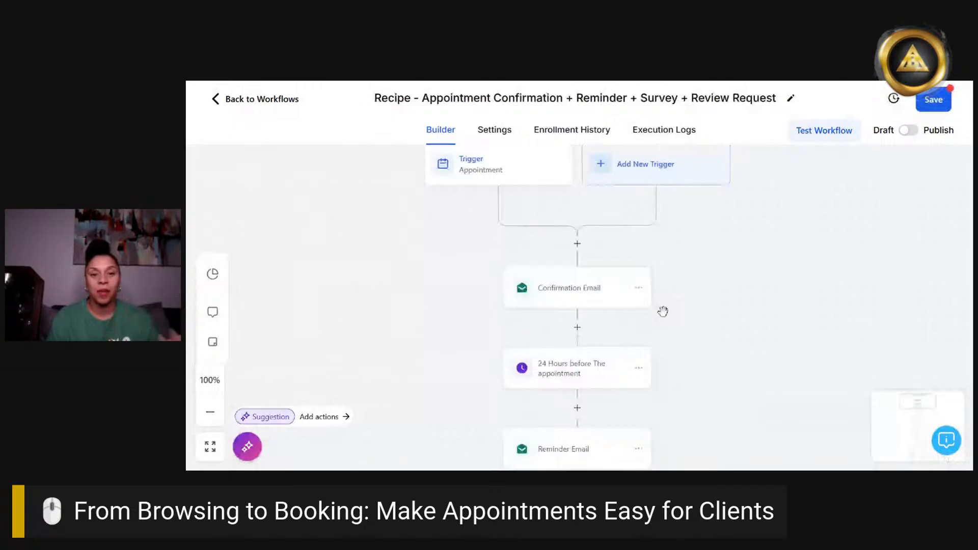
scroll(663, 312, down, 6)
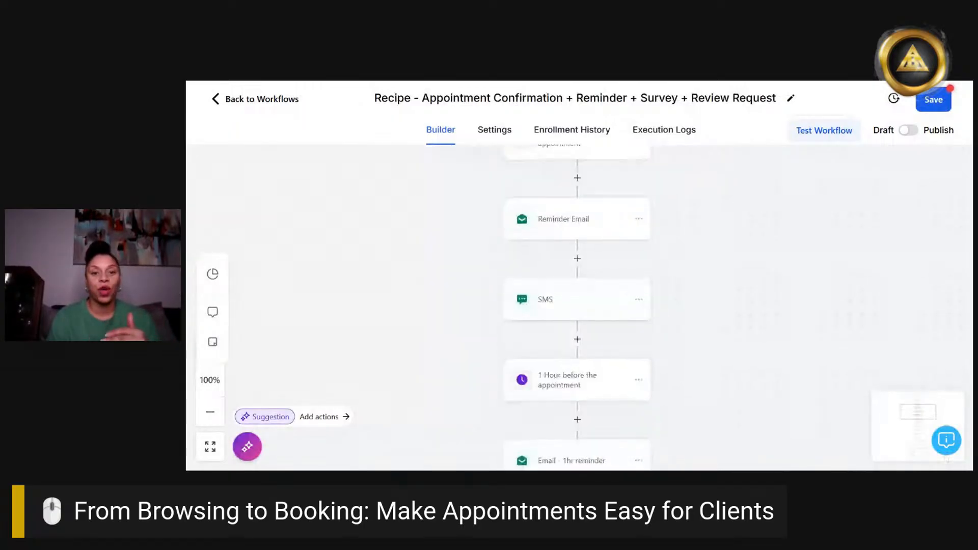
scroll(578, 307, down, 5)
scroll(577, 308, up, 8)
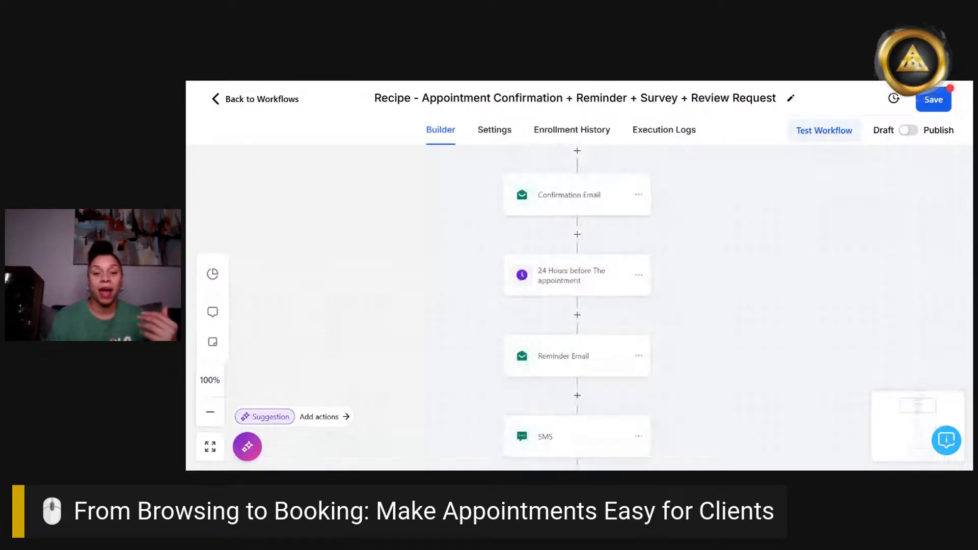
scroll(577, 308, down, 8)
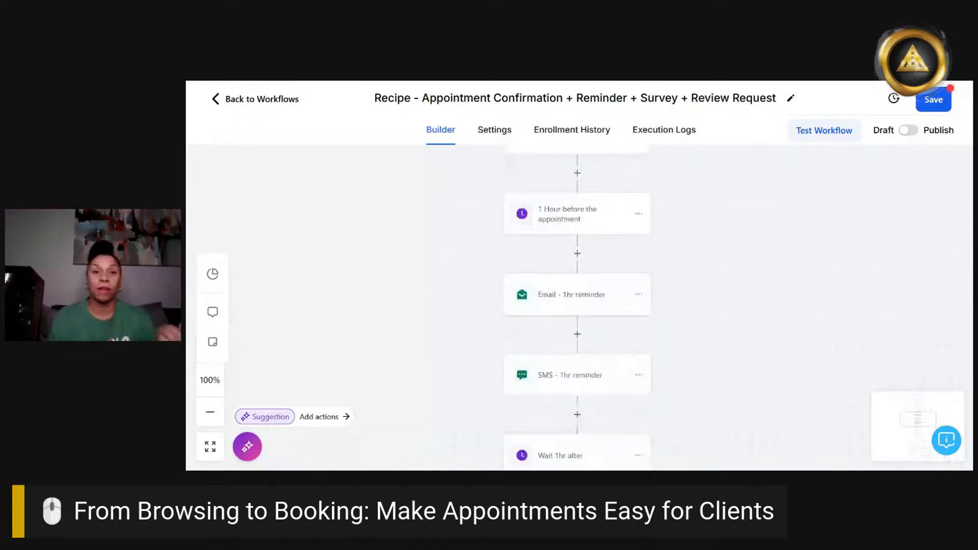
scroll(577, 308, down, 2)
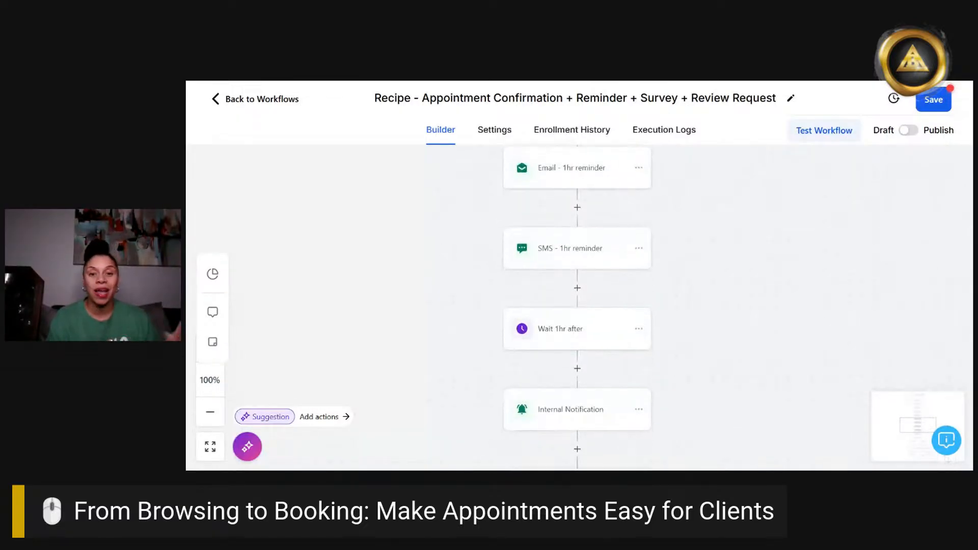
scroll(600, 277, down, 6)
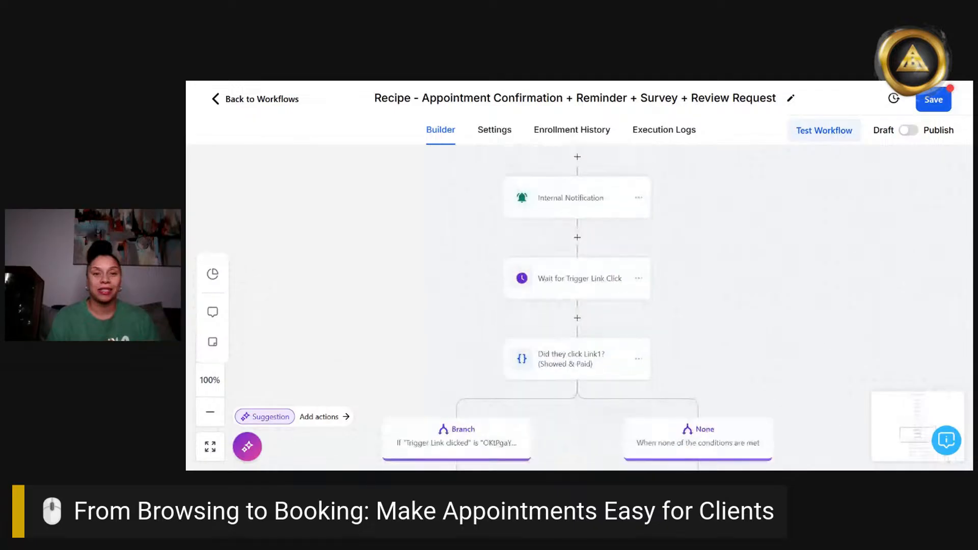
scroll(578, 308, down, 2)
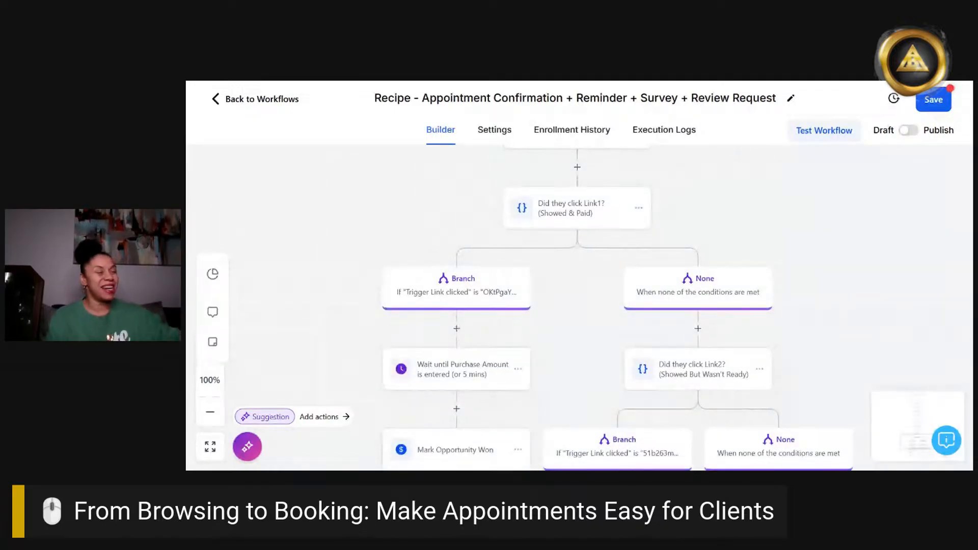